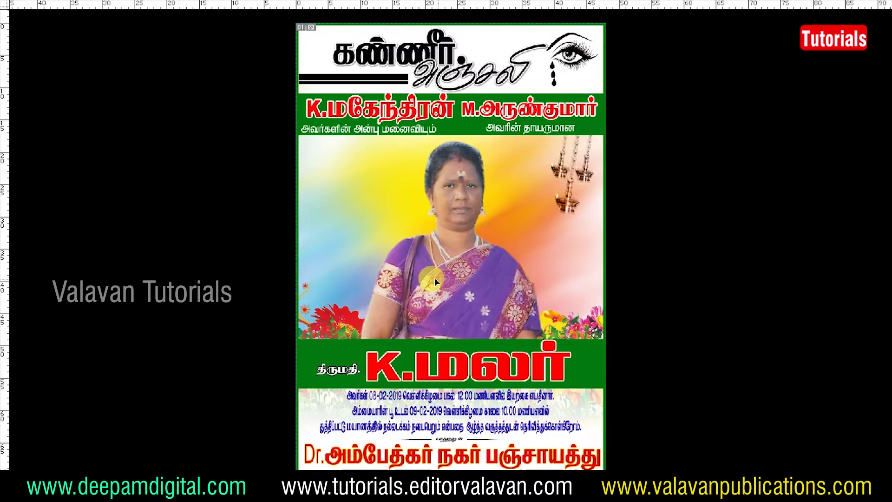
- Zoom in, reshape the pen path along the hair outline, and apply Topaz DeNoise to the portrait
key(ctrl+plus)
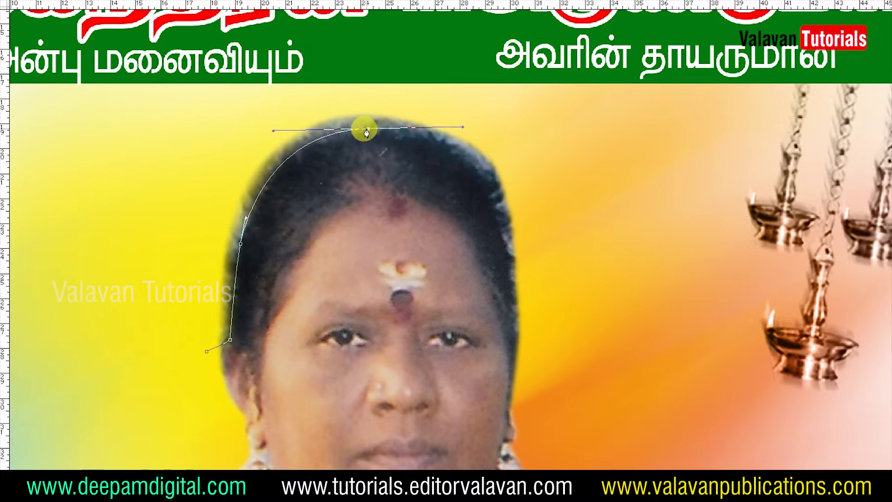
drag(364, 127, 480, 203)
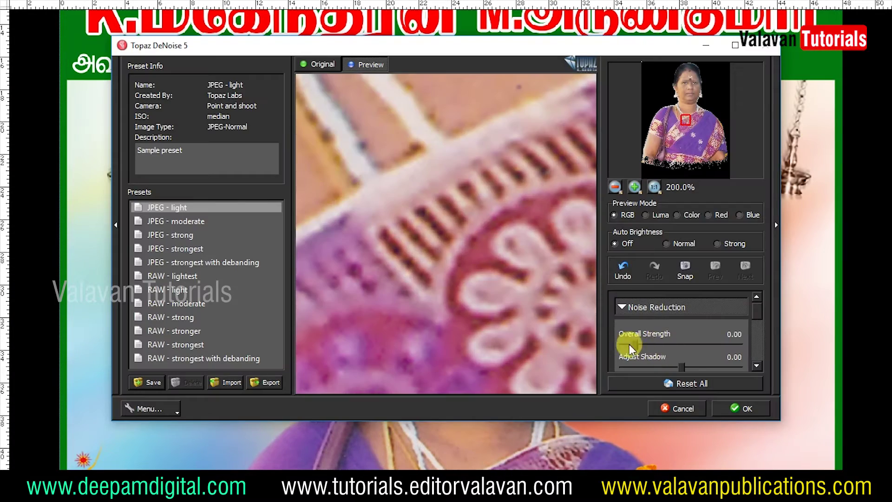
click(679, 404)
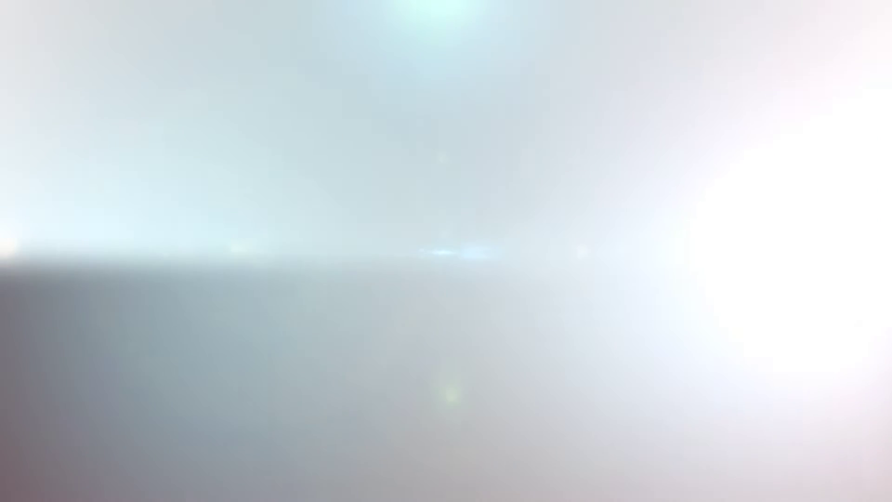
- Open the '6x4 - death' poster, delete both old-man photo layers, and fit it on screen
key(Down)
key(Down)
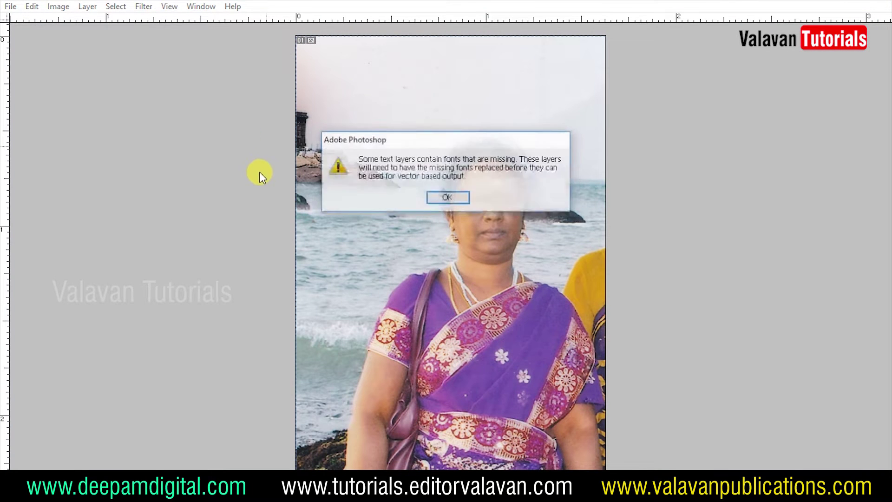
key(Return)
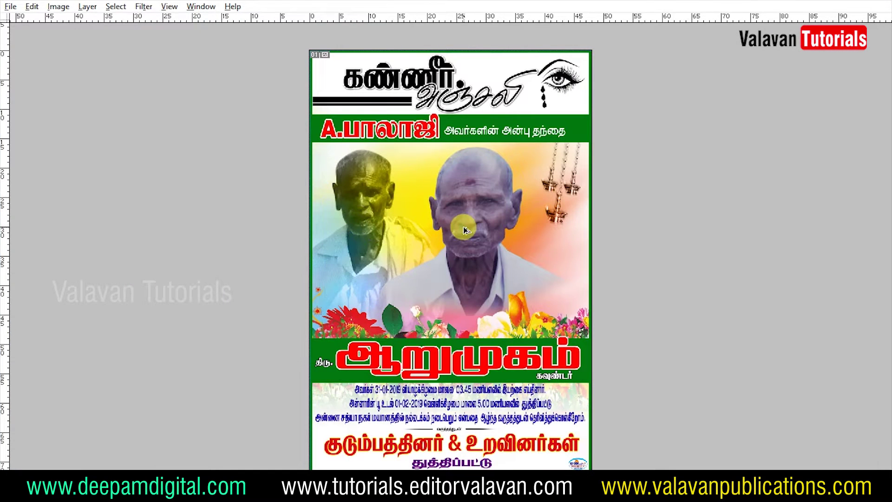
key(Delete)
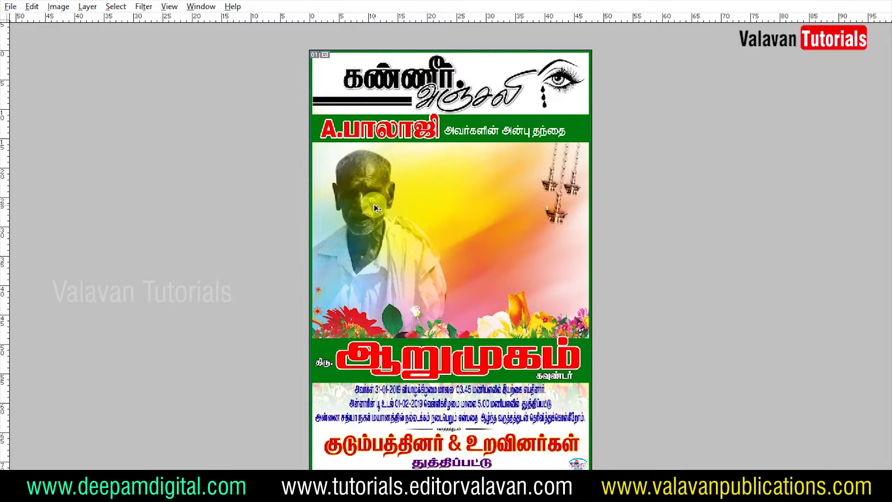
key(Delete)
right_click(400, 148)
click(418, 157)
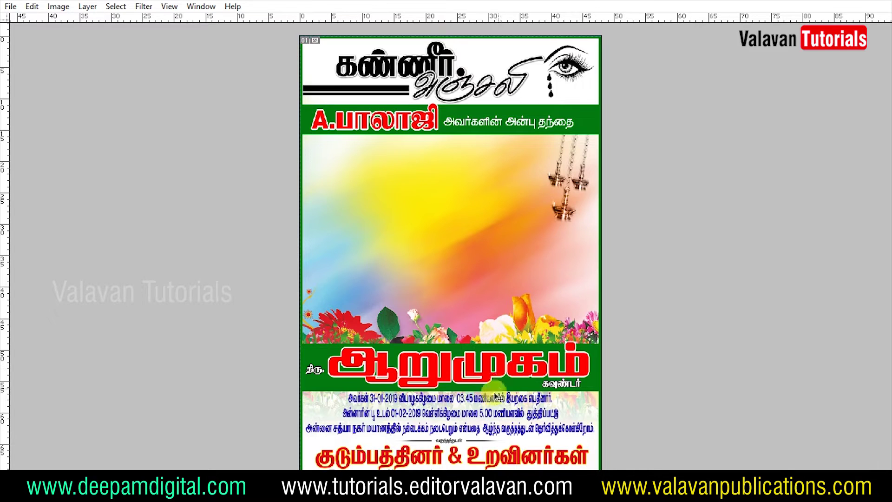
- Replace the old name ஆறுமுகம், centre it in the green band, and remove கவுண்டர்
key(ctrl+a)
text(k)
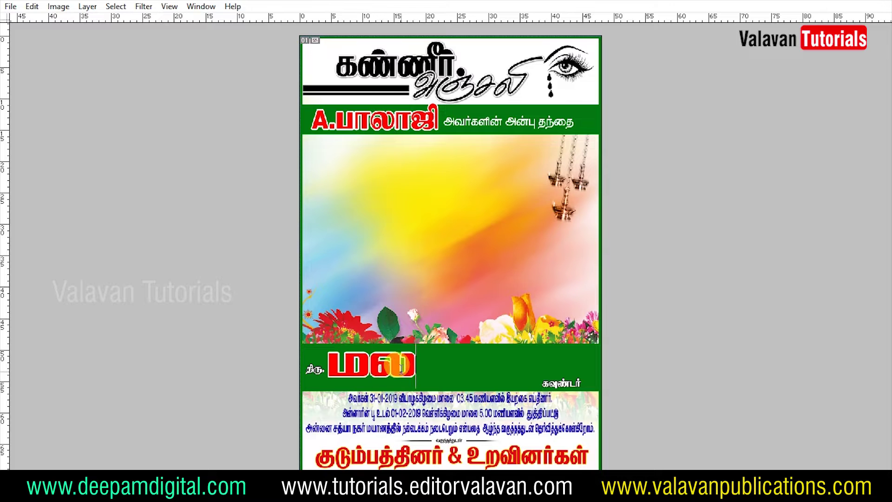
key(ctrl+shift+c)
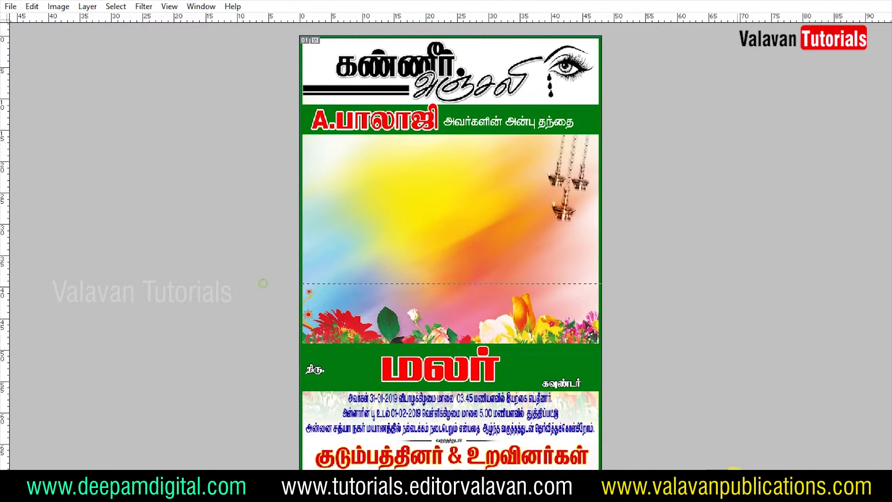
key(ctrl+plus)
key(ctrl+z)
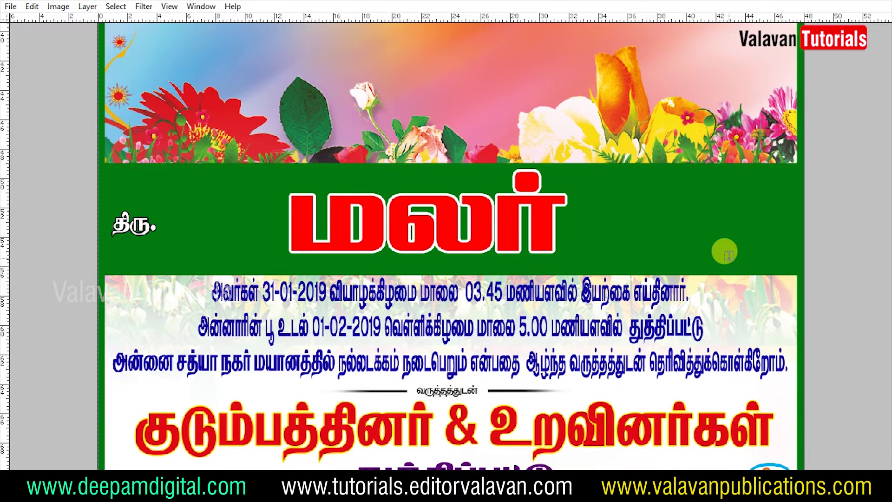
- Set the 'K.' initial to Arial Black and reduce its font size
text(வி)
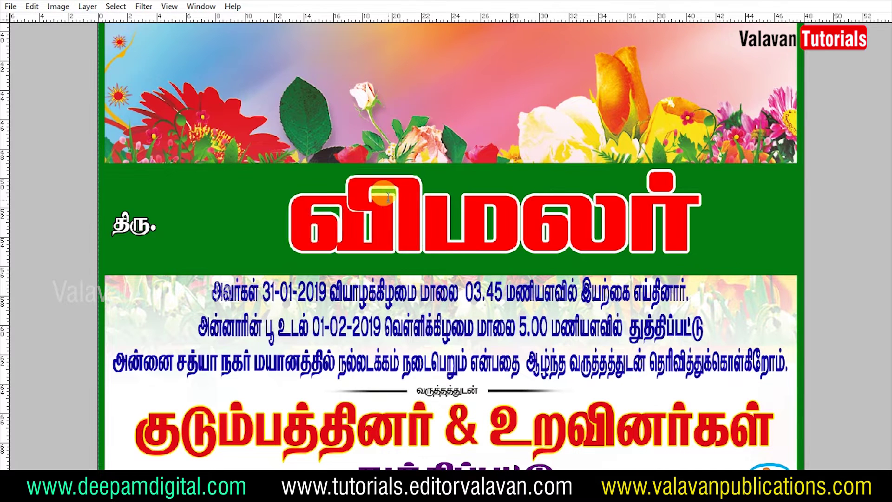
key(shift+Home)
key(ctrl+t)
text(Arial)
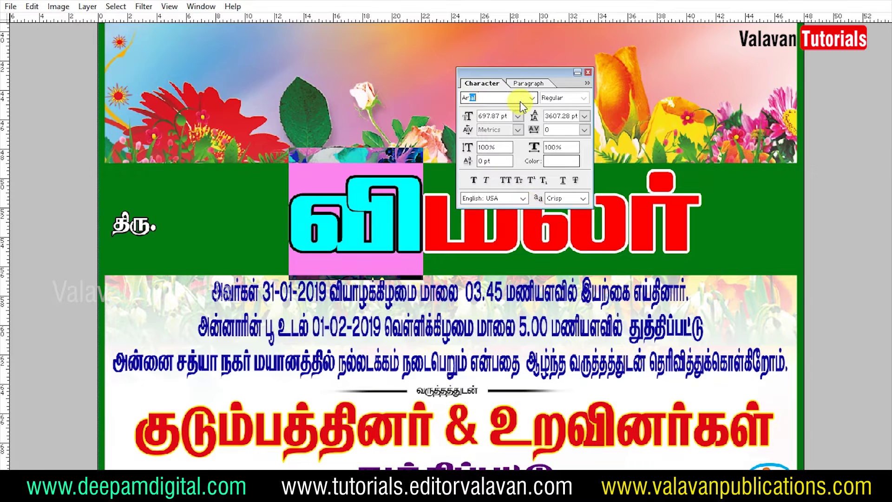
key(Return)
text(K.)
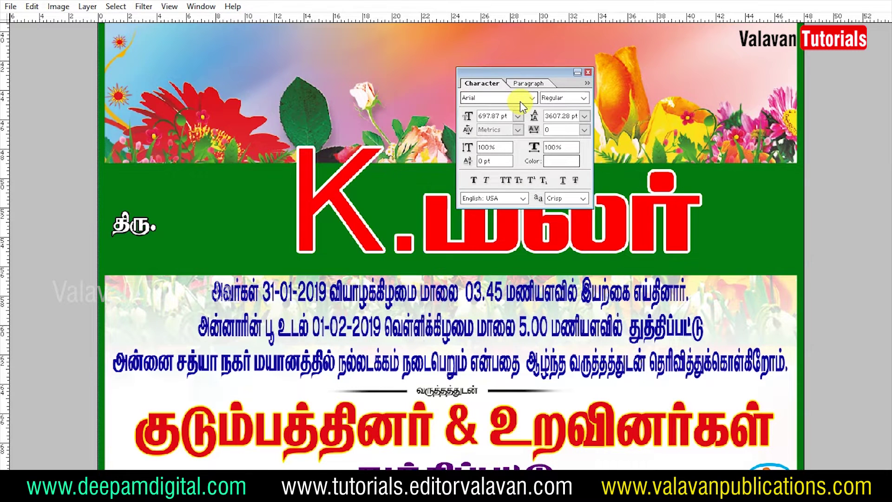
key(shift+Home)
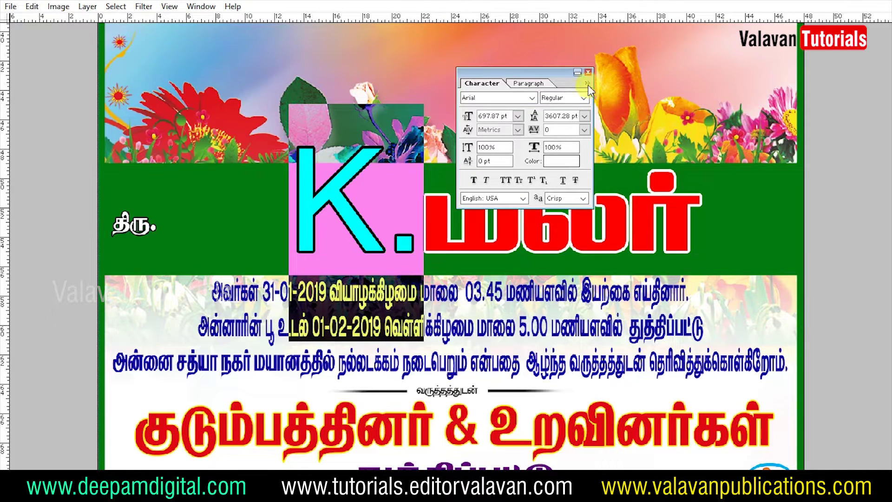
click(559, 149)
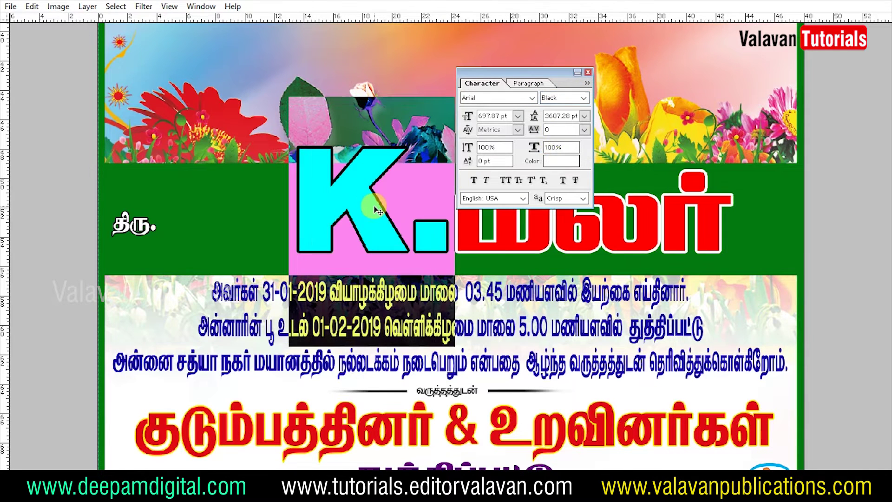
key(ctrl+alt+shift+comma)
key(ctrl+alt+shift+comma)
key(ctrl+alt+shift+comma)
key(ctrl+alt+shift+comma)
key(ctrl+alt+shift+comma)
key(ctrl+alt+shift+comma)
key(ctrl+alt+shift+comma)
key(ctrl+alt+shift+comma)
key(ctrl+alt+shift+comma)
key(ctrl+alt+shift+comma)
key(ctrl+alt+shift+comma)
key(ctrl+alt+shift+comma)
key(ctrl+alt+shift+comma)
key(ctrl+alt+shift+comma)
key(ctrl+alt+shift+comma)
key(ctrl+alt+shift+comma)
key(ctrl+alt+shift+comma)
key(ctrl+alt+shift+comma)
key(ctrl+alt+shift+comma)
key(ctrl+alt+shift+comma)
key(ctrl+alt+shift+comma)
key(ctrl+alt+shift+comma)
key(ctrl+alt+shift+comma)
key(ctrl+alt+shift+comma)
key(ctrl+alt+shift+comma)
key(ctrl+alt+shift+comma)
key(ctrl+alt+shift+comma)
key(ctrl+alt+shift+comma)
key(ctrl+alt+shift+comma)
key(ctrl+alt+shift+comma)
key(ctrl+alt+shift+comma)
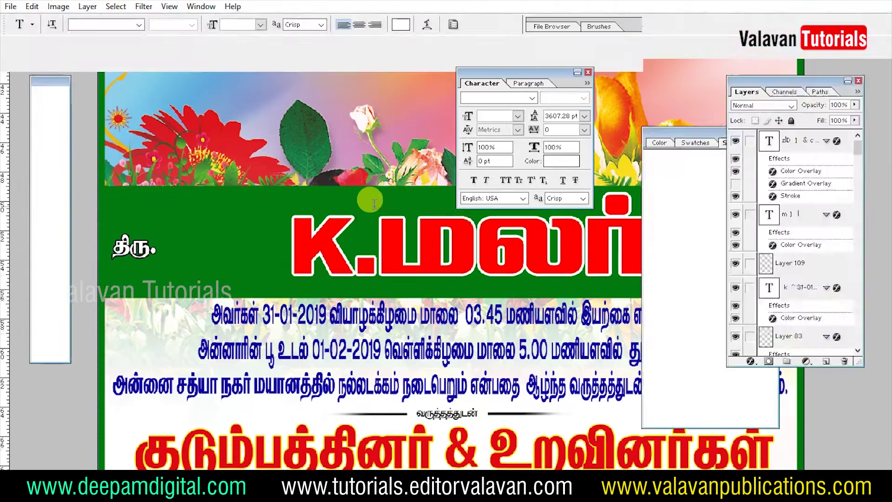
- Change திரு. to திருமதி. and move it beside the K.மலர் name
text(மதி)
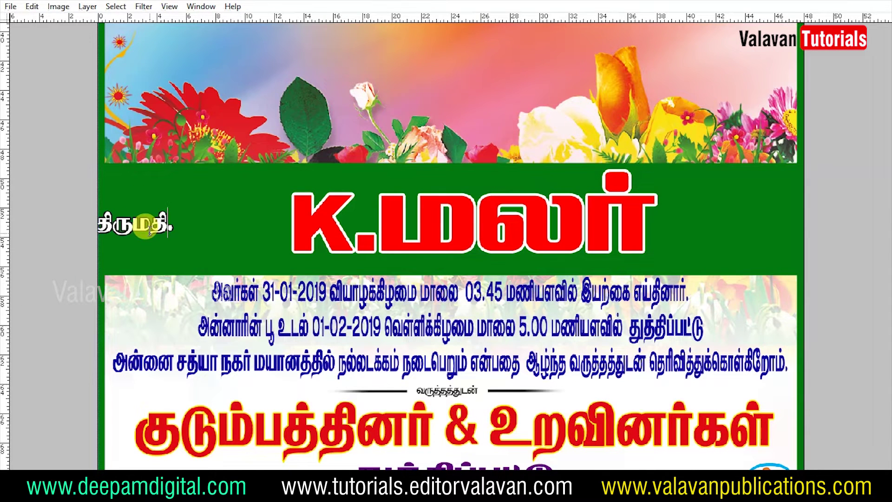
drag(150, 153, 255, 158)
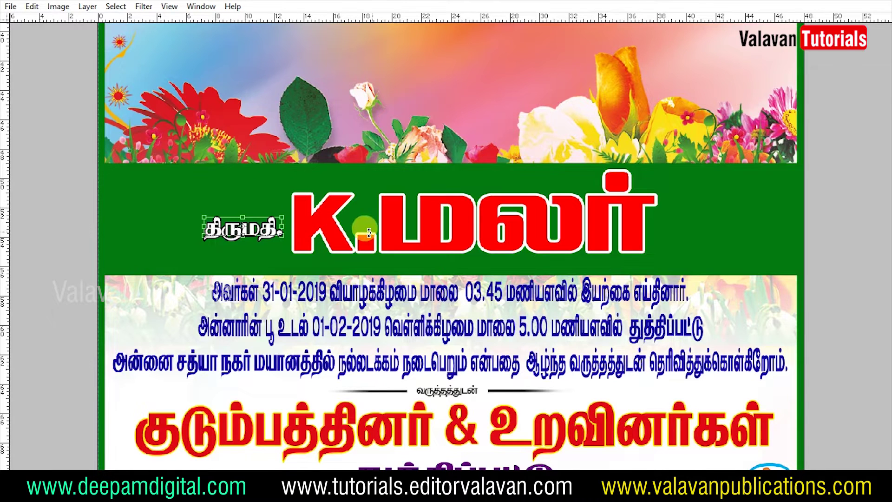
click(567, 244)
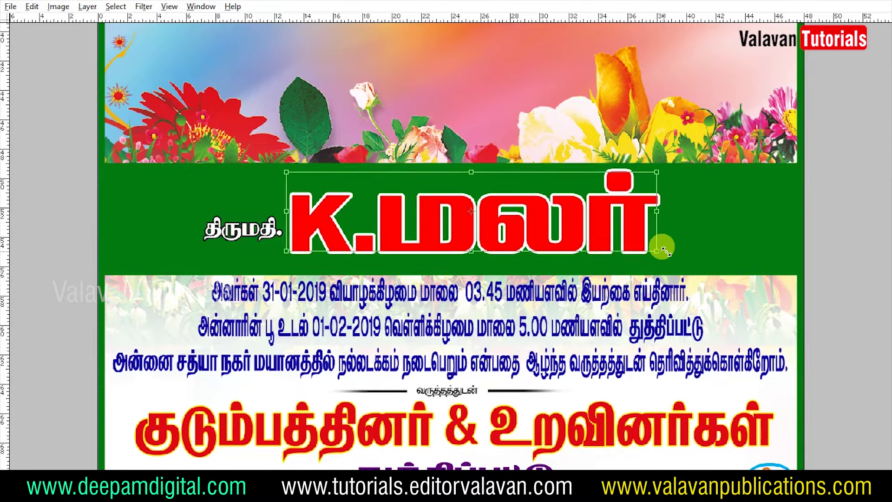
key(Return)
right_click(282, 232)
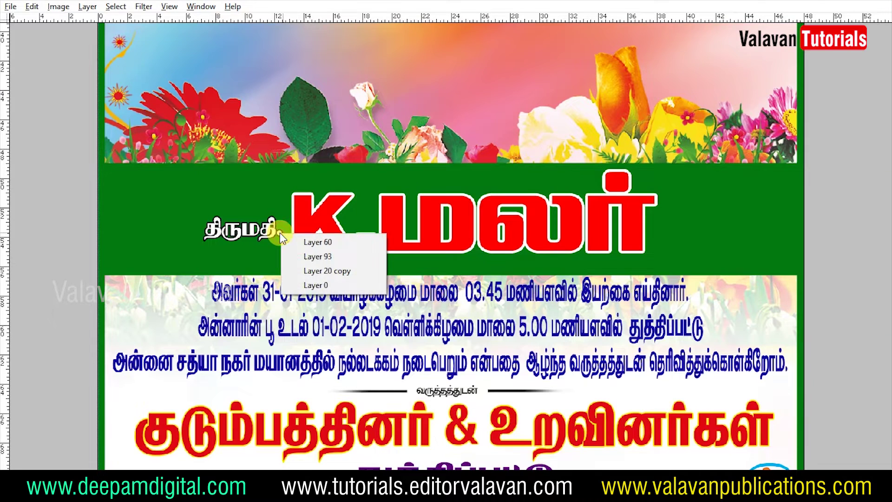
click(289, 237)
drag(651, 250, 720, 258)
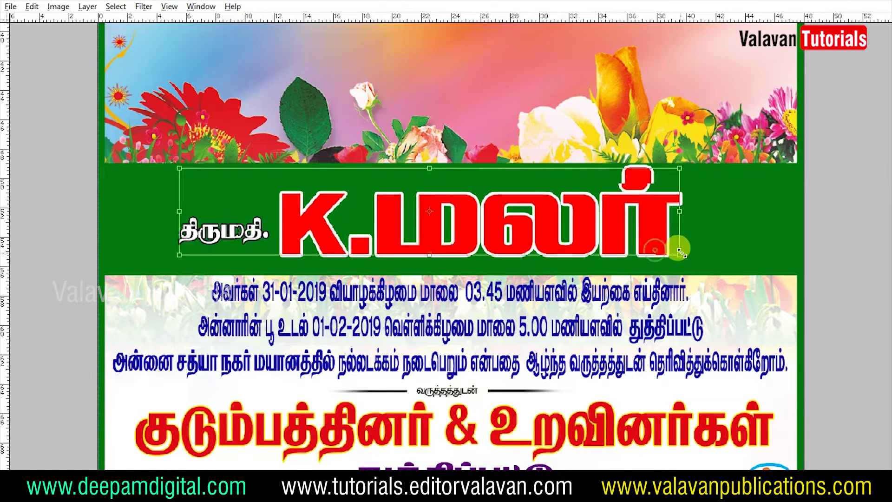
key(Return)
drag(605, 228, 610, 229)
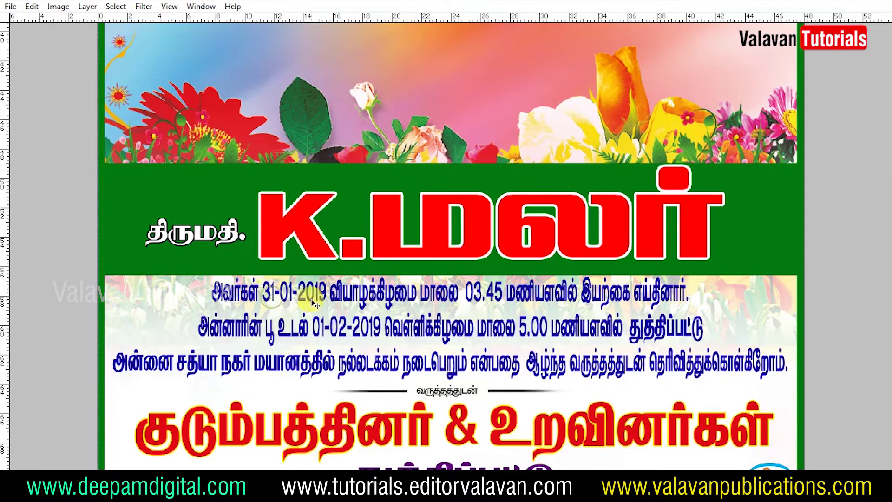
- Update the dates and times in the funeral details lines (08, 02, 09 காலை 10)
key(Up)
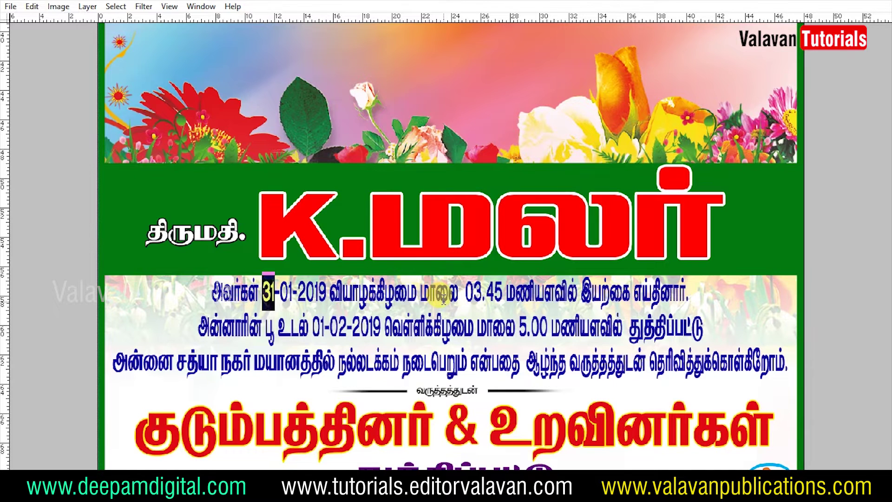
text(08)
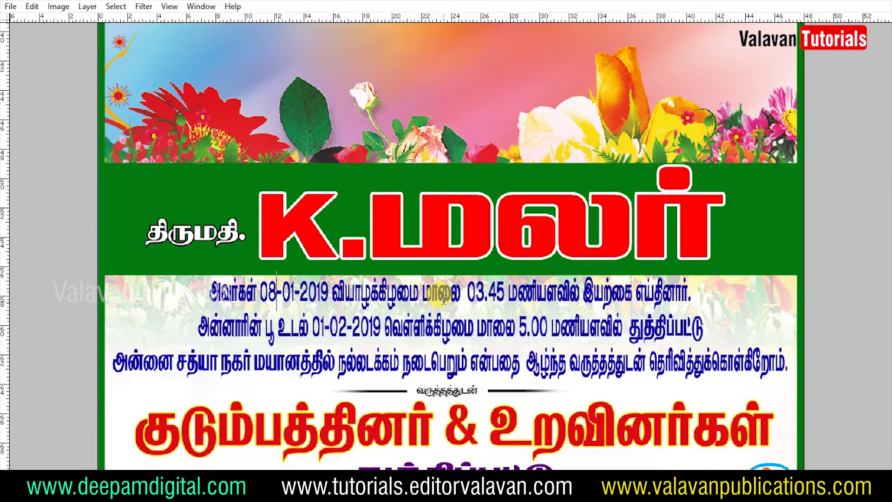
key(shift+Right)
key(shift+Right)
text(02)
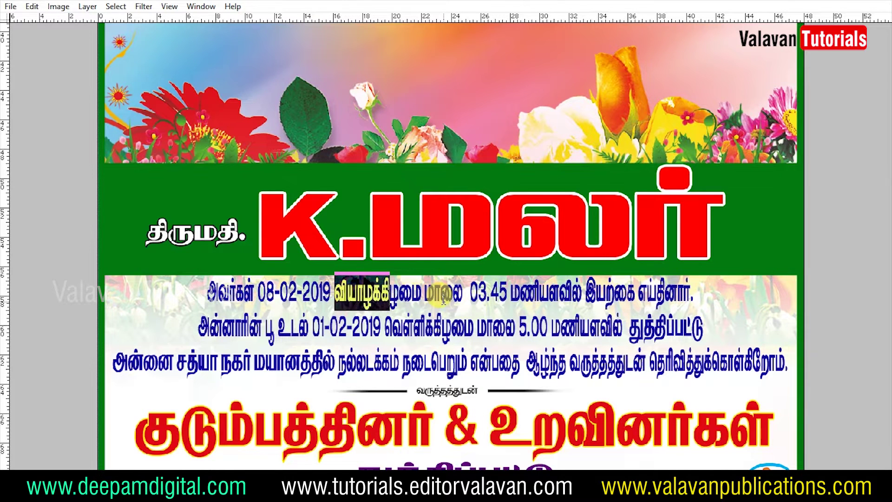
text(வெள்ளி)
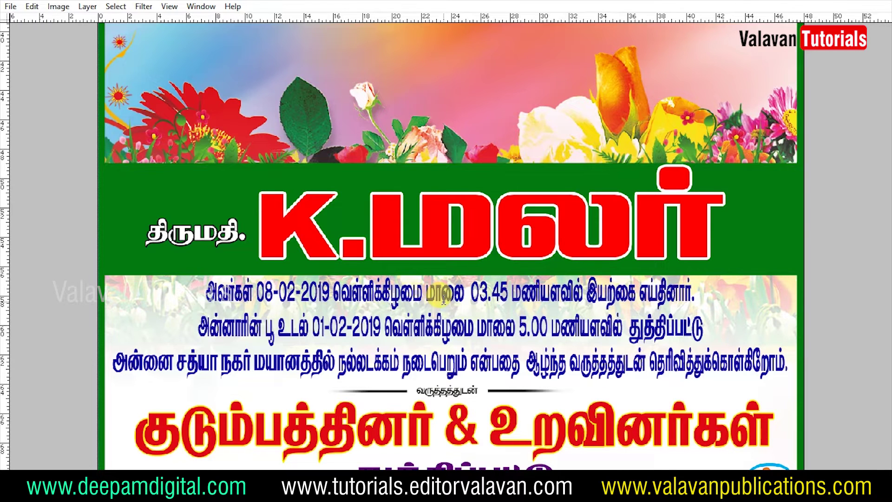
text(பகல்)
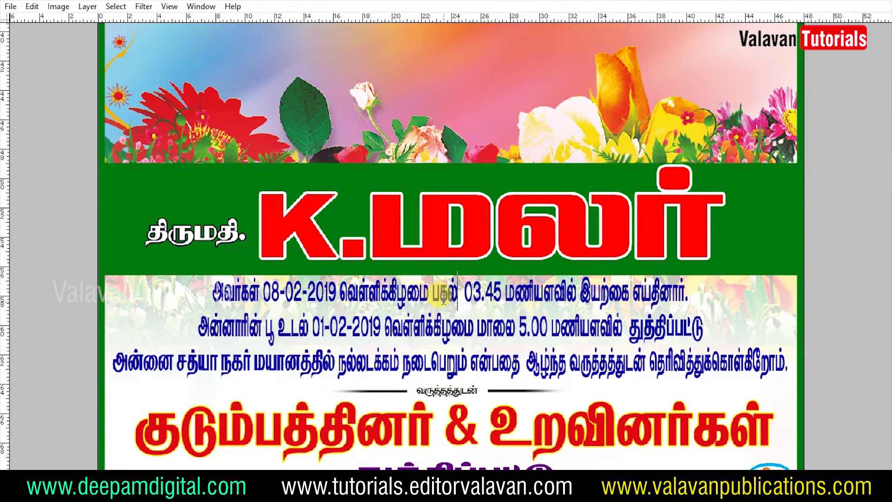
text(12.00)
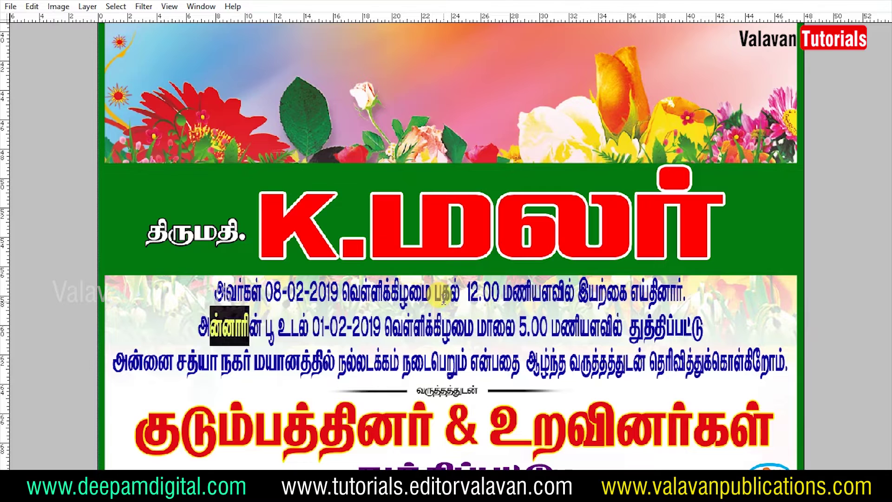
text(ம்மையாரி)
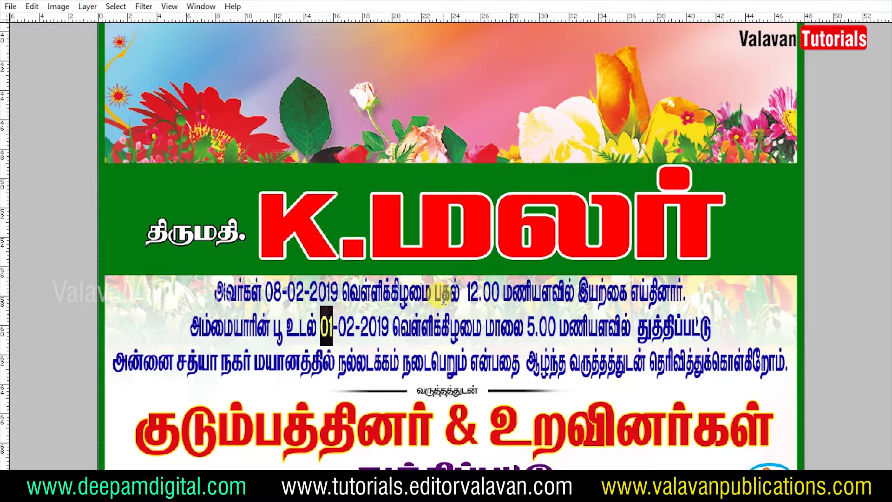
text(09)
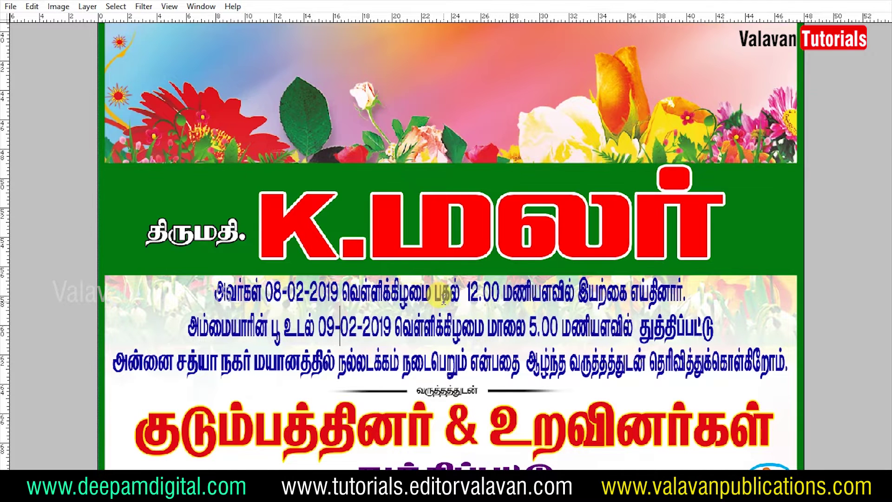
text(காலை10)
- Replace the old location words so the details name துத்திப்பட்டு as the burial place
key(shift+ctrl+Right)
key(Delete)
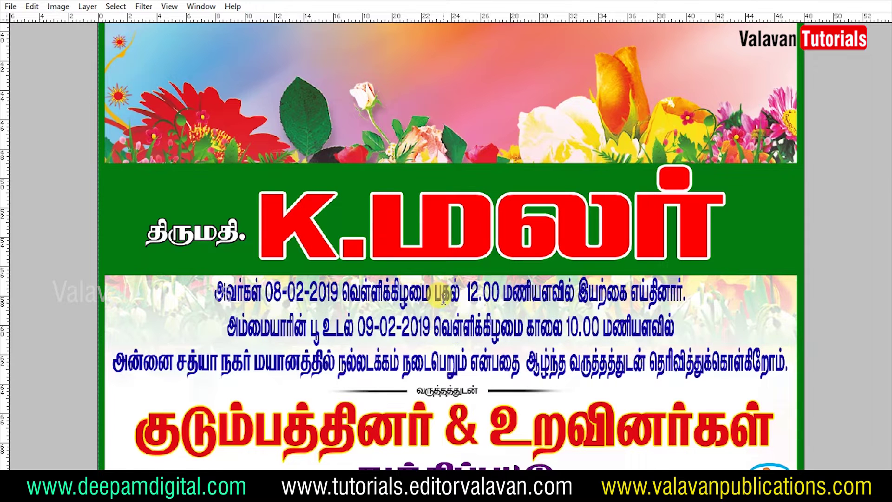
key(Delete)
key(ctrl+shift+Right)
key(ctrl+shift+Right)
key(ctrl+shift+Right)
key(Delete)
text(அம்பே)
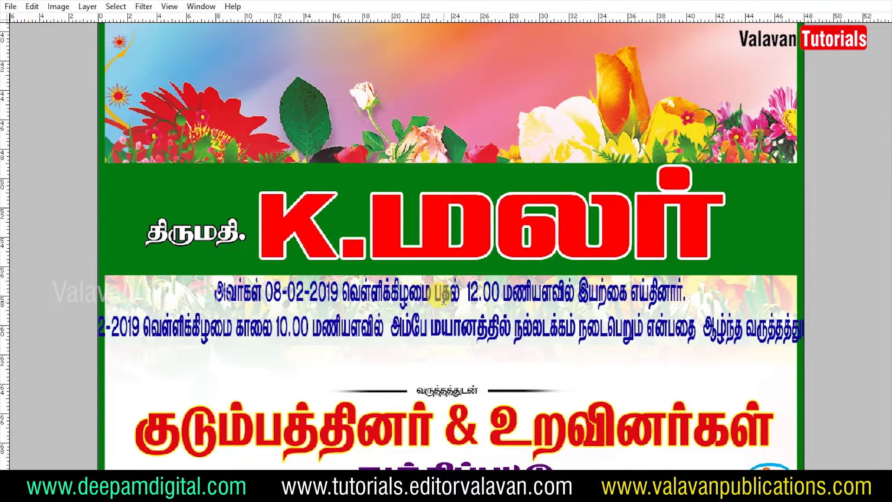
key(BackSpace)
key(BackSpace)
key(BackSpace)
text(துத்திப்பட்டு)
key(Return)
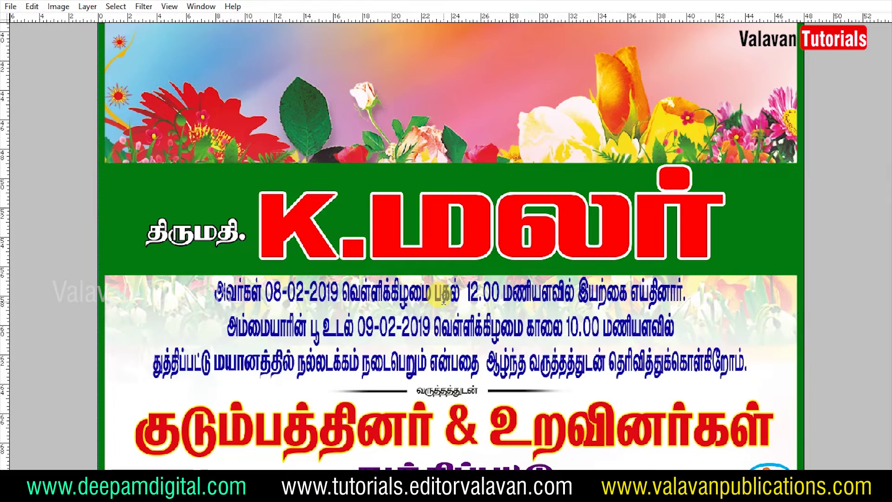
key(ctrl+minus)
- Retype the sign-off as அம்பேத்கர் நகர் பஞ்சாயத்து followed by மற்றும் ஊர் பொதுமக்கள்
triple_click(439, 447)
text(அம்பேத்கர் நகர் பஞ்சாயத்து)
key(ctrl+plus)
key(shift+Down)
text(மற்றும் ஊர் பொதுமக்கள்)
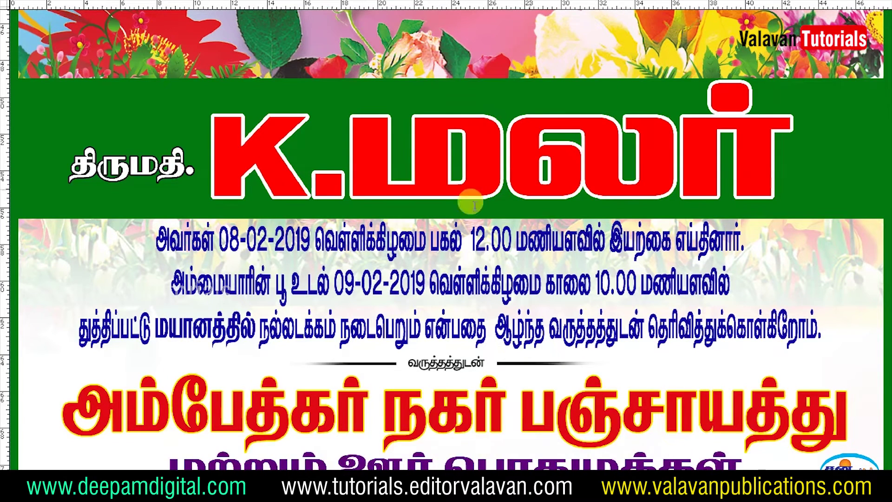
key(ctrl+t)
click(532, 98)
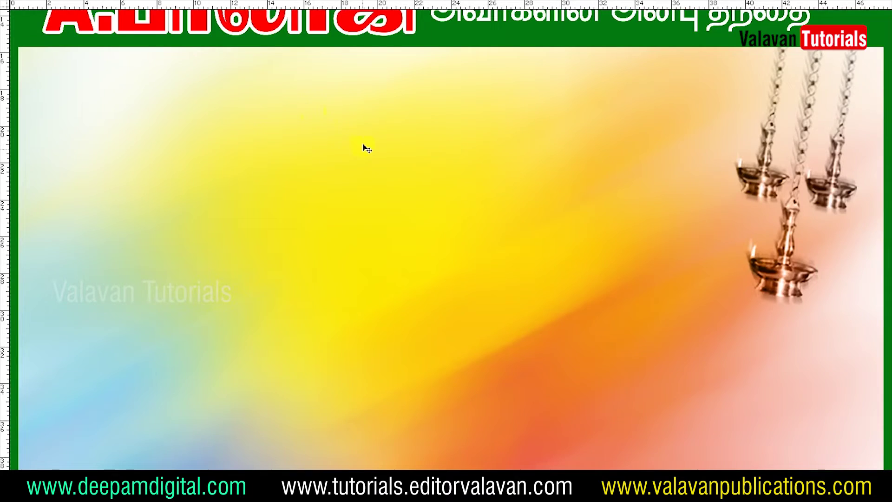
scroll(367, 149, up, 5)
key(Home)
key(shift+Right)
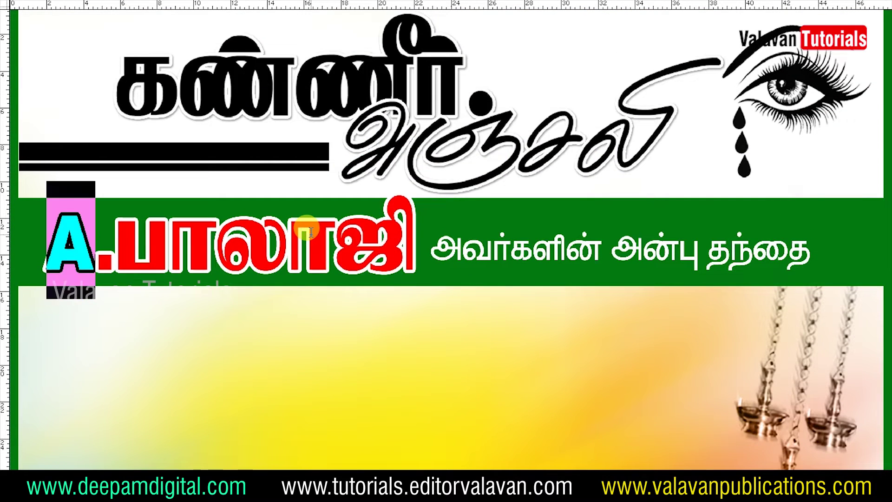
text(K)
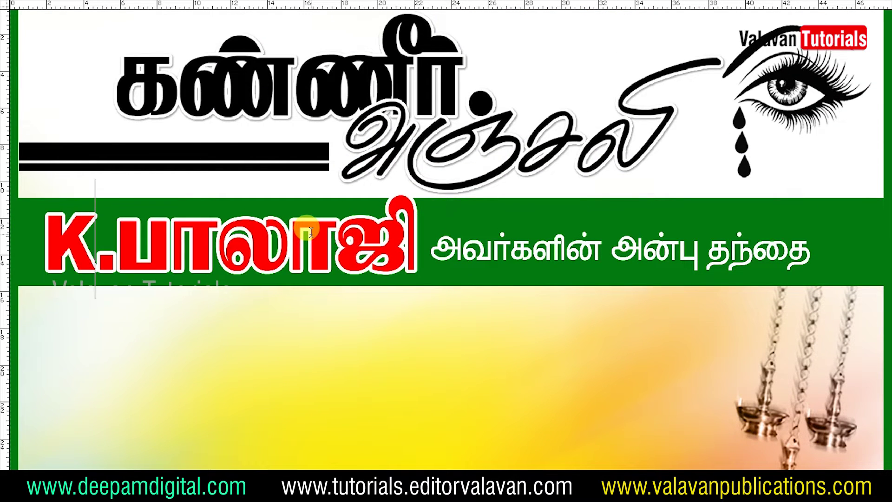
key(shift+Right)
key(shift+Right)
key(shift+Right)
key(shift+Right)
text(மகேந்திரன்)
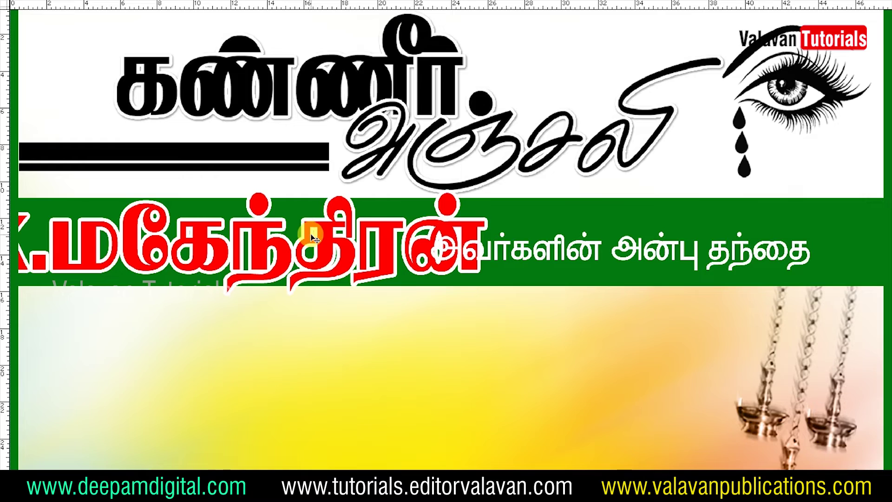
scroll(663, 251, up, 1)
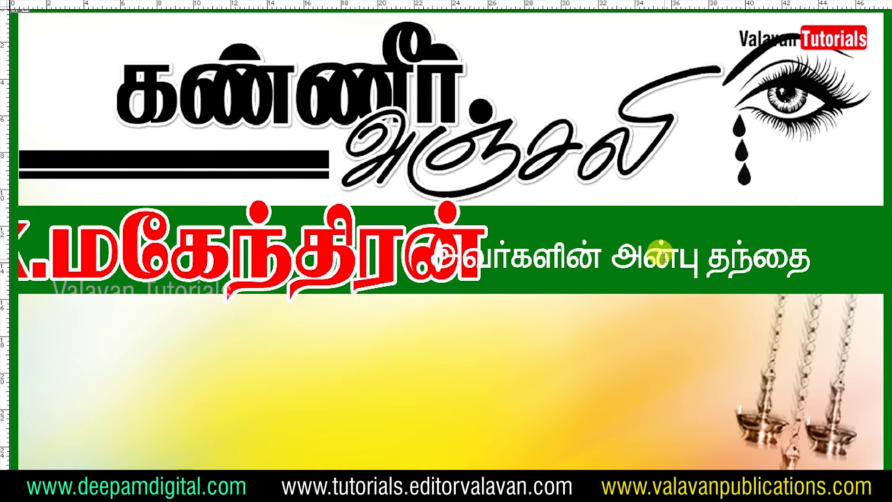
key(BackSpace)
key(BackSpace)
key(BackSpace)
text(மனைவியுப)
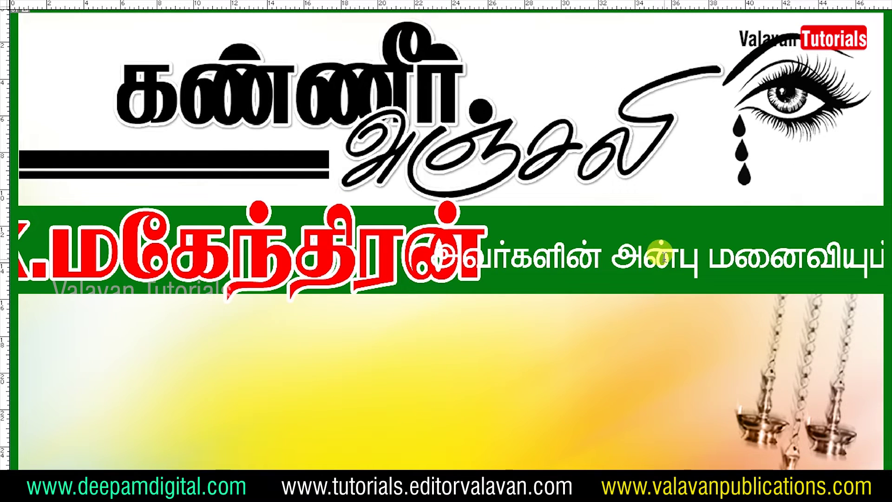
- Move the white caption right and scale the name text to fit inside the green band
drag(663, 251, 679, 235)
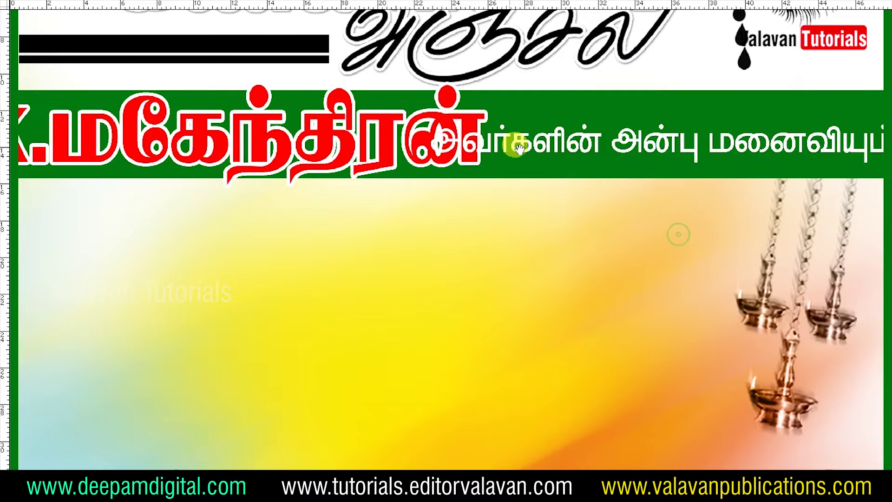
drag(531, 94, 595, 97)
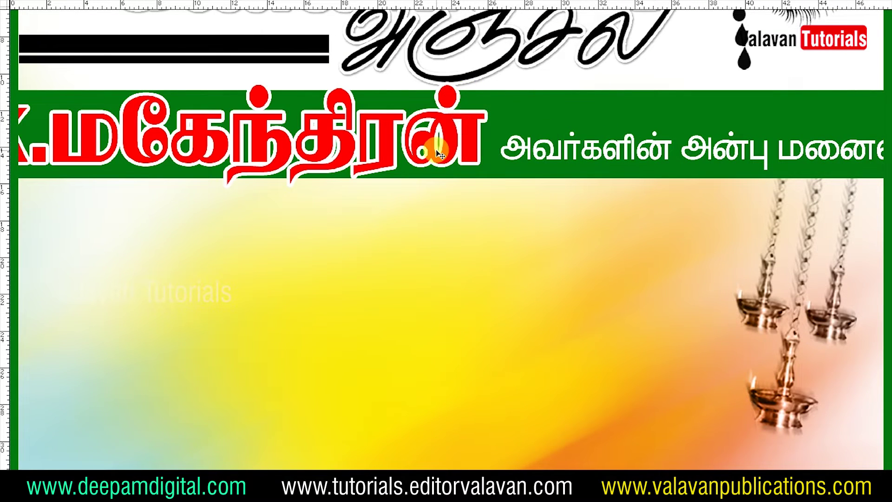
key(ctrl+minus)
drag(147, 134, 187, 136)
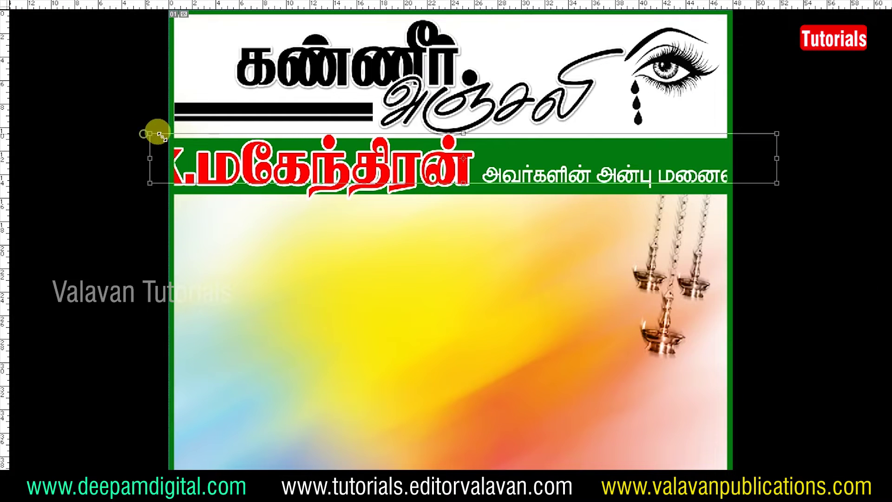
drag(739, 181, 732, 165)
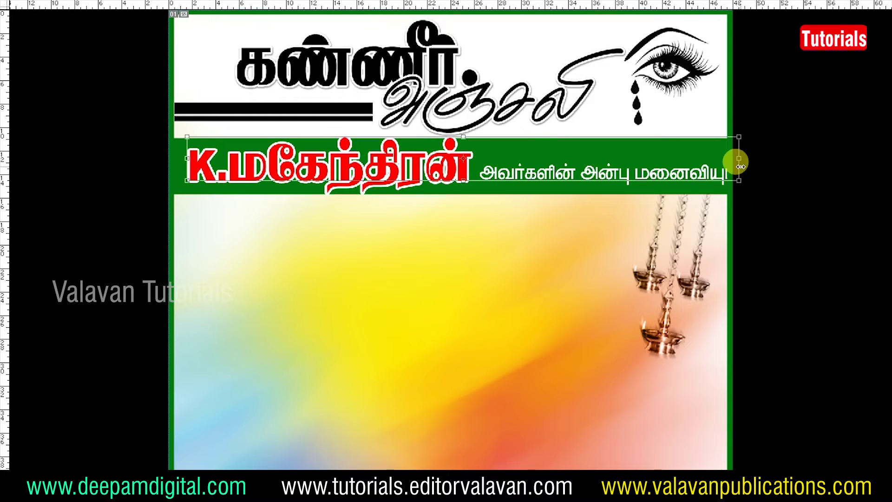
key(ctrl+0)
right_click(457, 214)
- Save the poster as '6 x 4 - malar' in the 2019 > Feb folder
click(475, 216)
key(ctrl+shift+s)
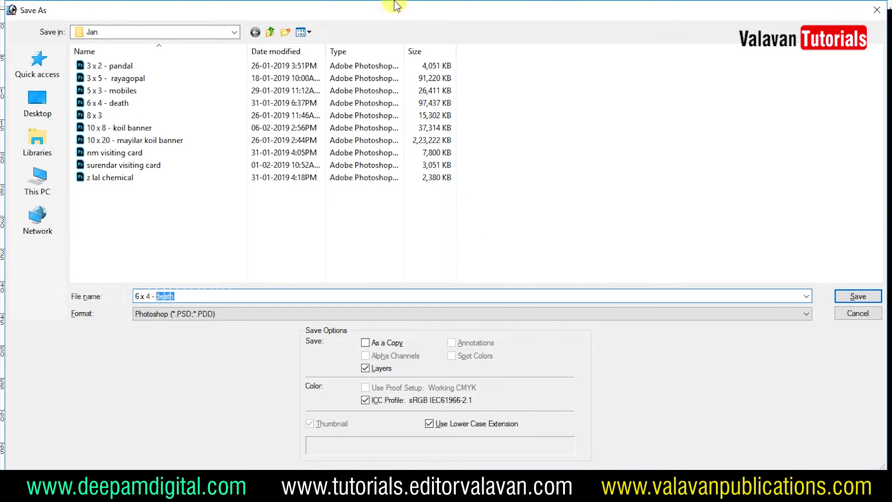
click(271, 33)
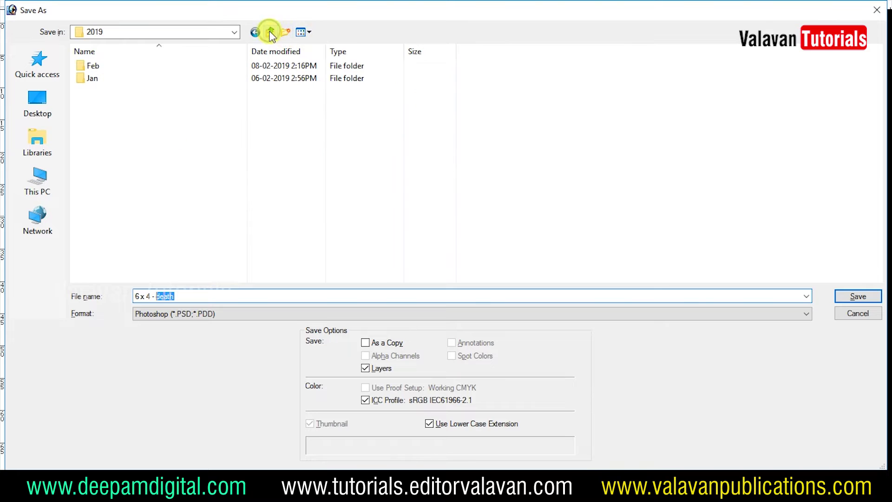
double_click(98, 66)
click(195, 296)
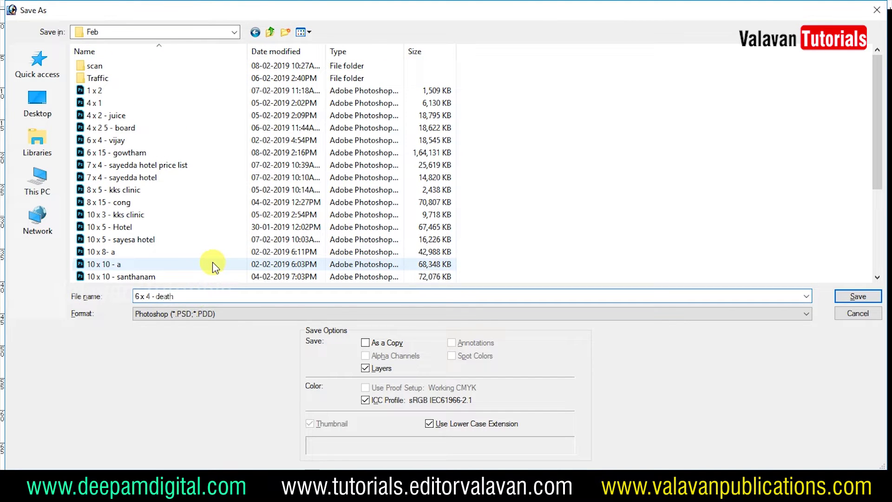
key(BackSpace)
key(BackSpace)
key(BackSpace)
key(BackSpace)
text(malar)
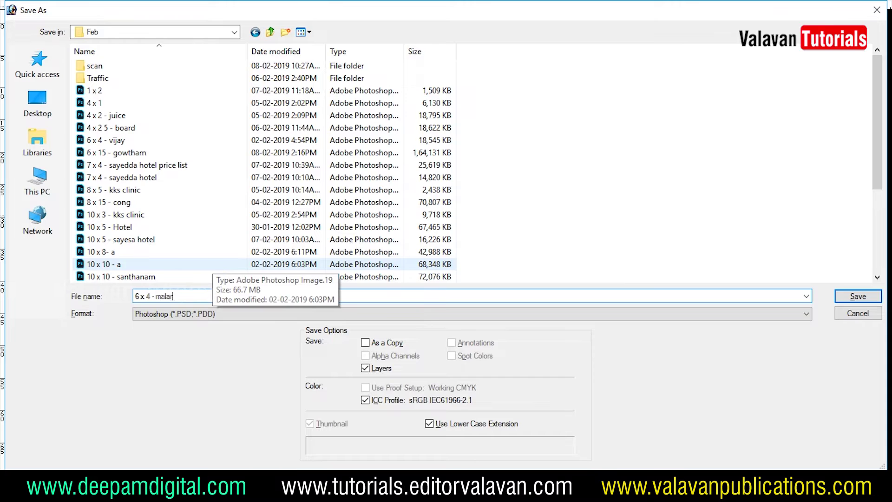
key(Return)
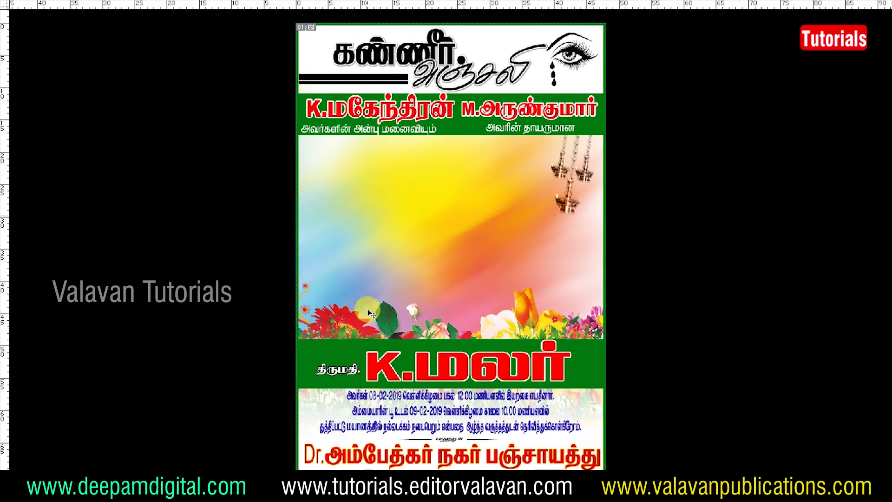
- Switch to the portrait photo, zoom in, and start the pen outline at the arm's left edge
right_click(479, 226)
click(498, 235)
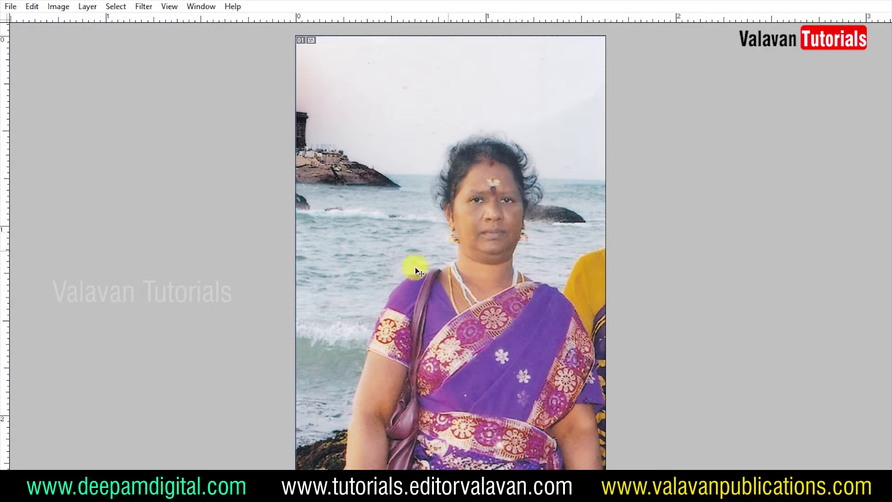
scroll(360, 328, up, 3)
scroll(118, 377, up, 2)
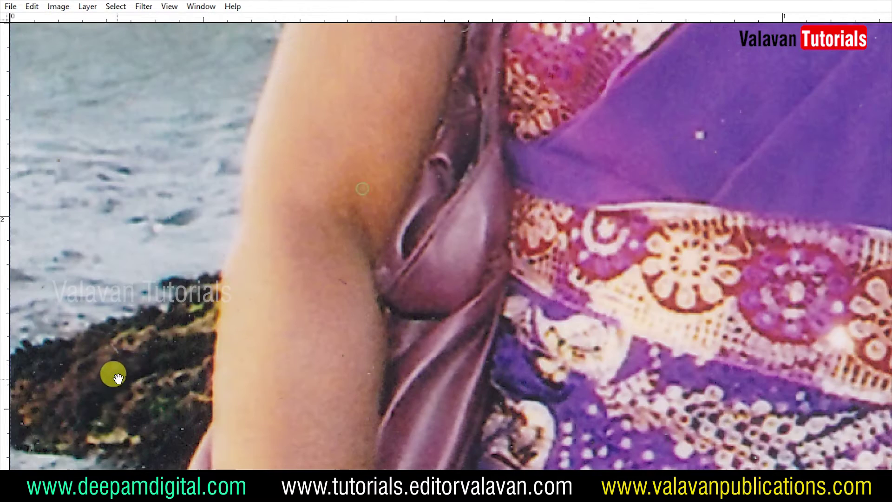
scroll(227, 392, up, 1)
click(215, 364)
scroll(219, 344, up, 1)
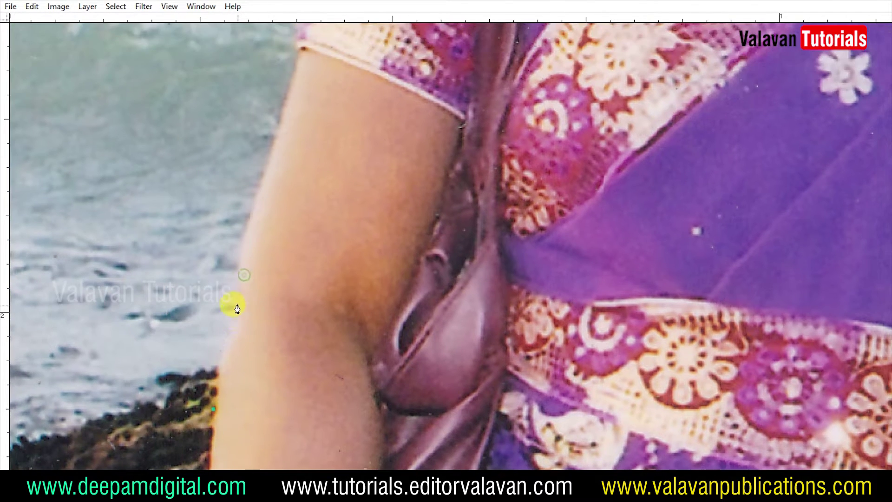
scroll(260, 186, up, 1)
scroll(260, 195, up, 2)
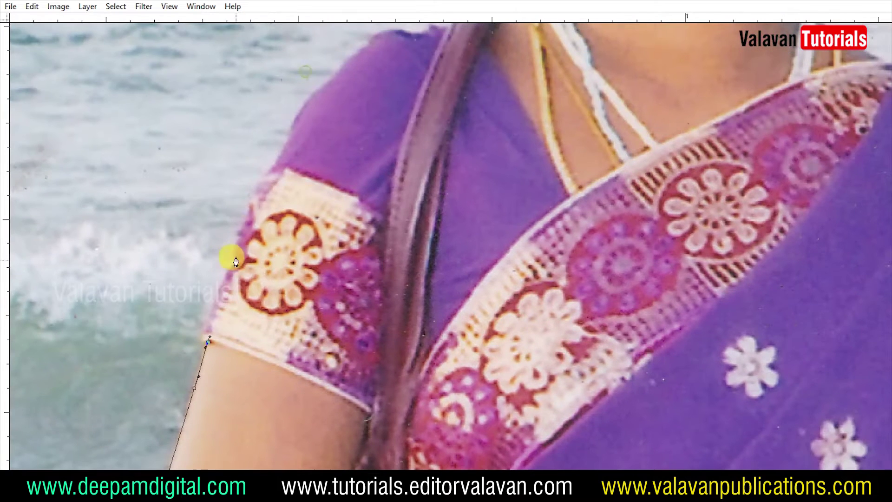
scroll(237, 247, up, 1)
scroll(251, 223, up, 1)
scroll(283, 195, up, 1)
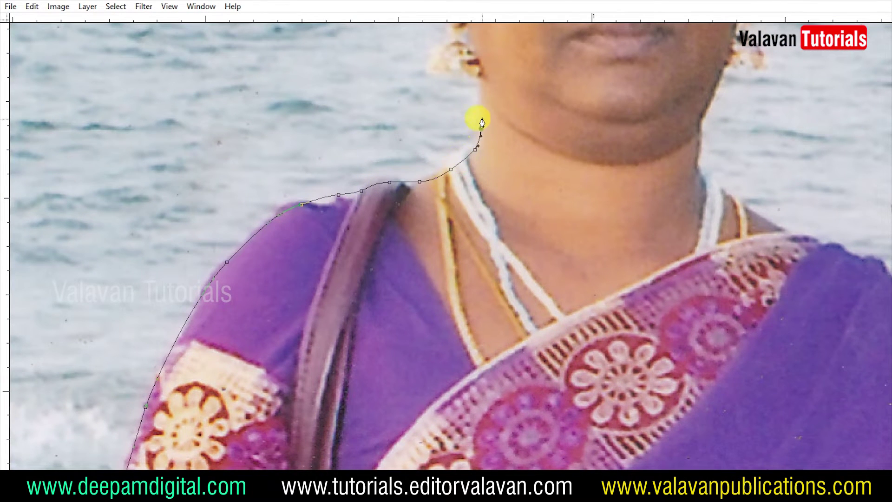
scroll(478, 87, up, 1)
scroll(469, 150, up, 1)
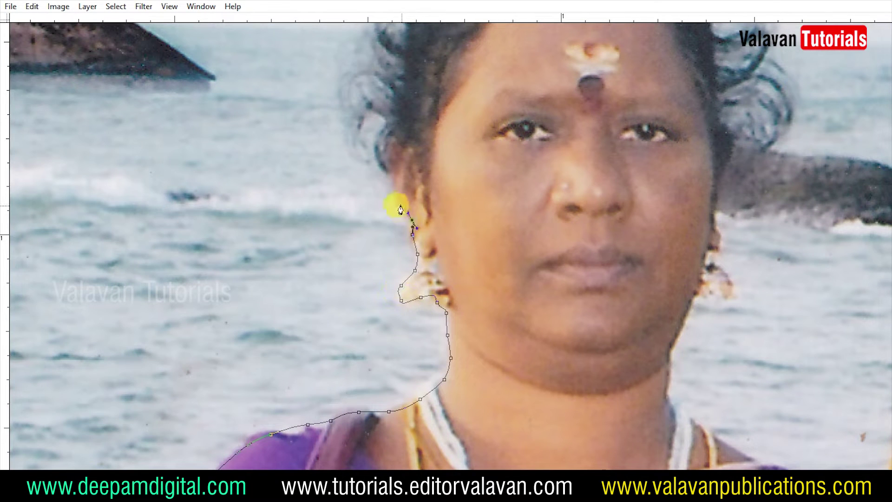
- Trace the pen path over the hair, head, earring, jawline and right shoulder
drag(372, 125, 372, 250)
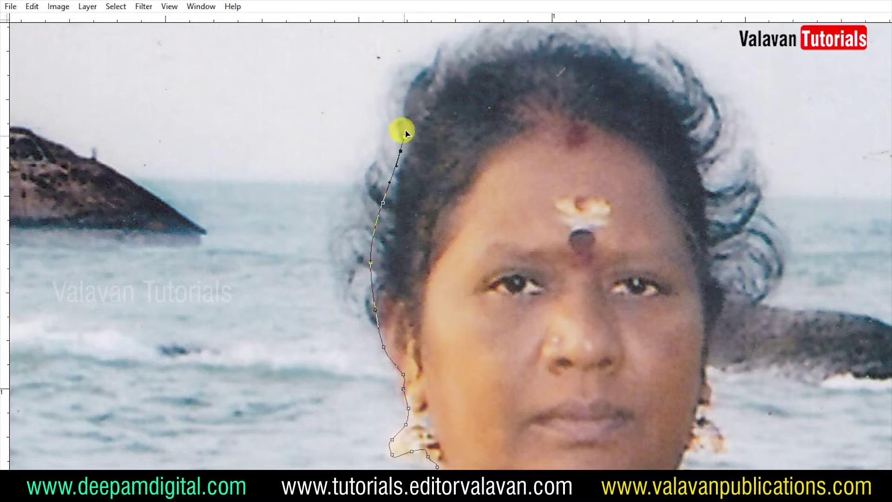
mouse_move(434, 104)
mouse_down()
mouse_move(292, 236)
mouse_move(263, 197)
mouse_up()
key(BackSpace)
key(BackSpace)
key(BackSpace)
scroll(381, 169, up, 1)
mouse_move(431, 164)
mouse_down()
mouse_move(529, 189)
mouse_move(566, 409)
mouse_up()
scroll(566, 409, down, 3)
drag(566, 234, 555, 362)
scroll(555, 363, down, 2)
mouse_move(564, 256)
mouse_down()
mouse_move(527, 329)
mouse_move(530, 414)
mouse_up()
scroll(529, 414, down, 4)
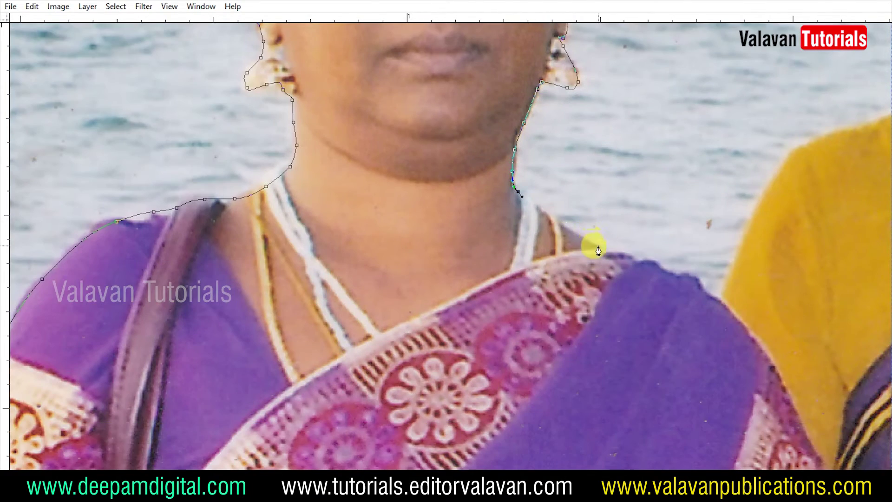
mouse_move(598, 251)
mouse_down()
mouse_move(731, 302)
mouse_move(875, 441)
mouse_up()
scroll(731, 302, down, 4)
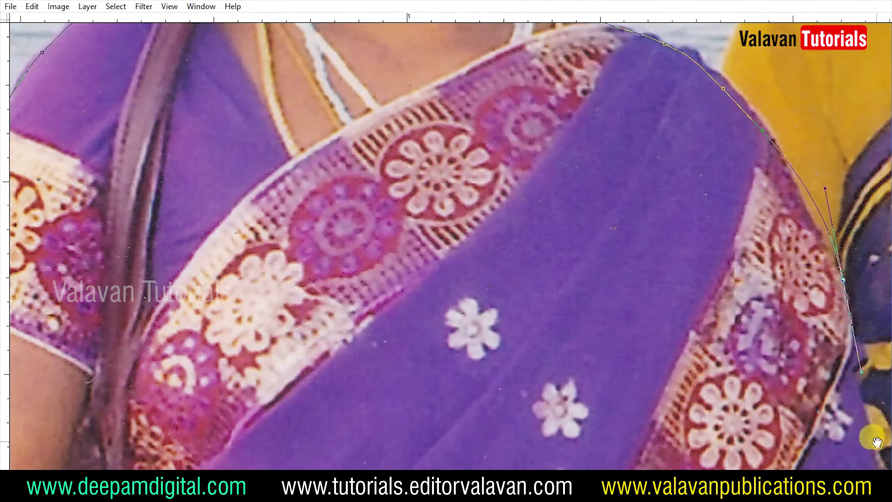
scroll(876, 442, down, 4)
key(ctrl+0)
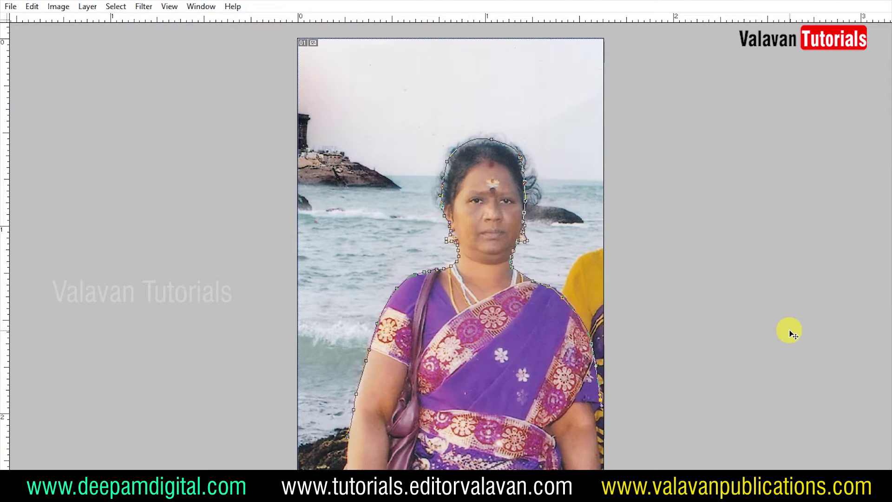
- Close the path around the woman and turn it into a feathered selection
click(443, 459)
key(ctrl+Return)
key(ctrl+alt+d)
key(Return)
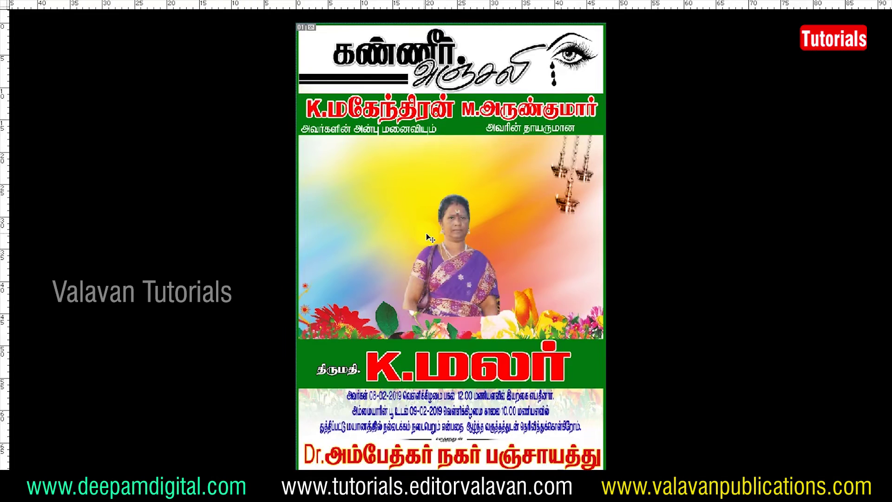
- Enlarge the pasted woman on the poster and place her behind the flowers
key(ctrl+t)
mouse_move(504, 170)
mouse_down()
mouse_move(567, 187)
mouse_move(581, 177)
mouse_up()
key(Return)
key(b)
drag(335, 347, 529, 331)
key(ctrl+t)
drag(530, 365, 553, 386)
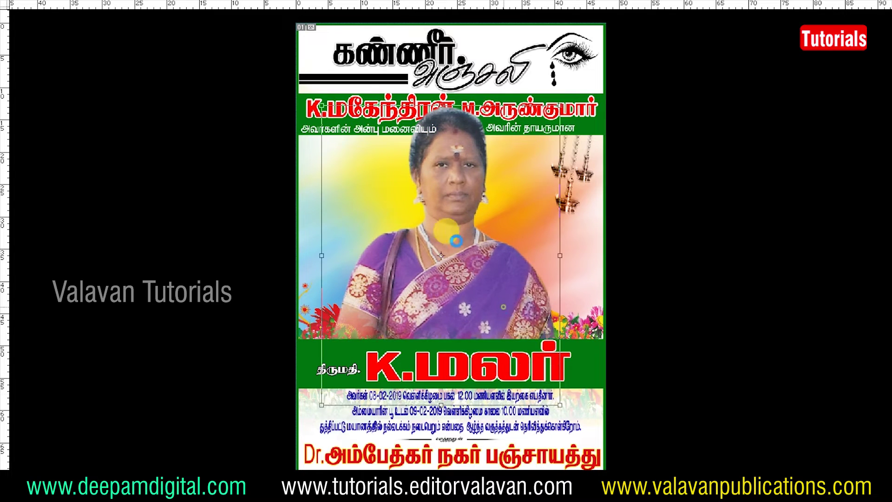
key(Return)
drag(459, 243, 457, 239)
key(ctrl+[)
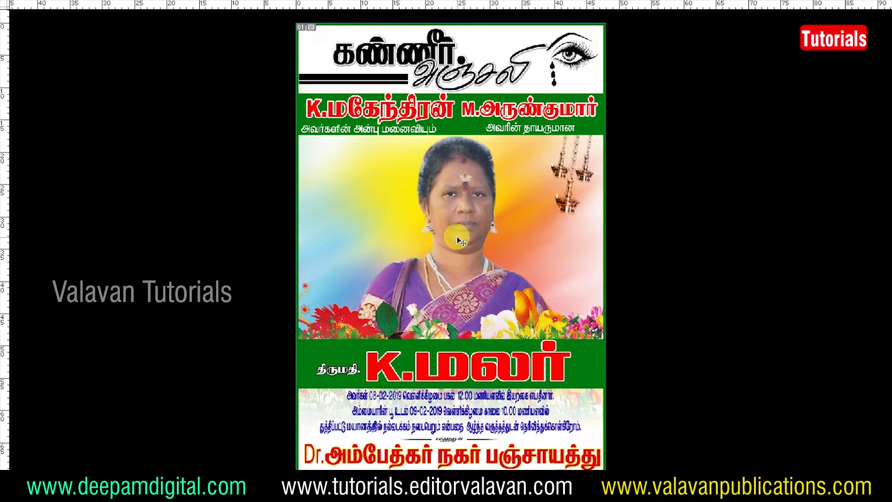
- Duplicate the hanging lamps to the upper left and flip the copy horizontally
key(ctrl+plus)
drag(479, 169, 458, 194)
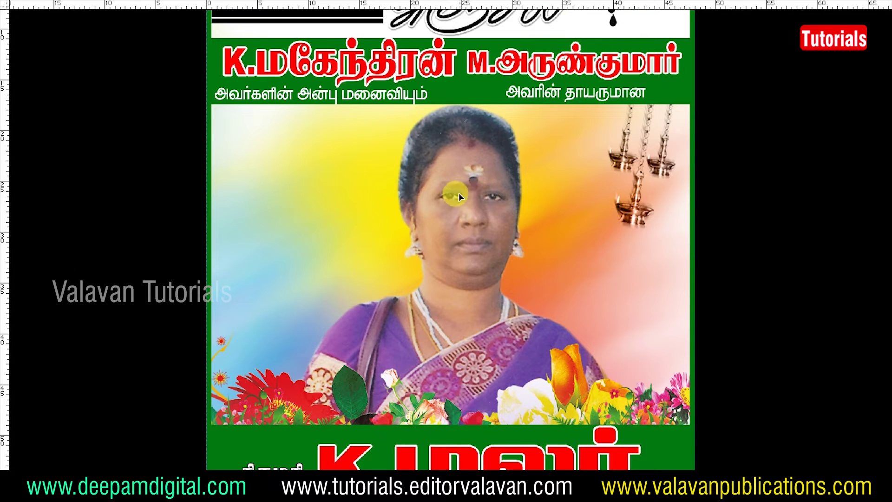
drag(608, 207, 289, 215)
key(ctrl+t)
right_click(313, 134)
click(353, 287)
drag(310, 175, 281, 174)
key(Return)
drag(494, 208, 490, 206)
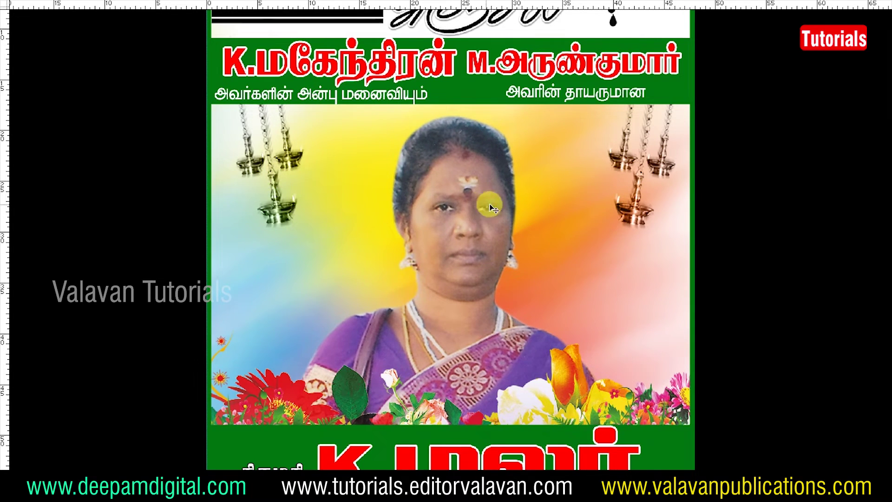
- Darken the hair edges around the woman's head with a large Burn Tool brush
scroll(490, 203, up, 2)
key(j)
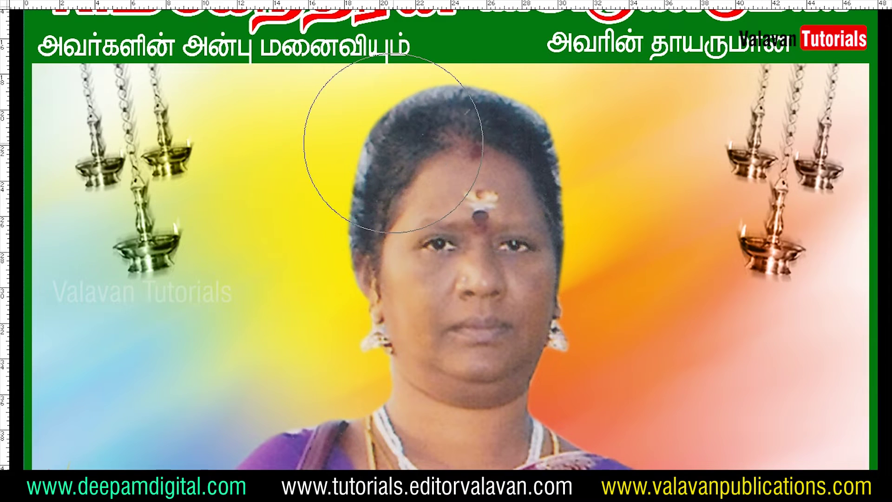
key(Tab)
click(58, 200)
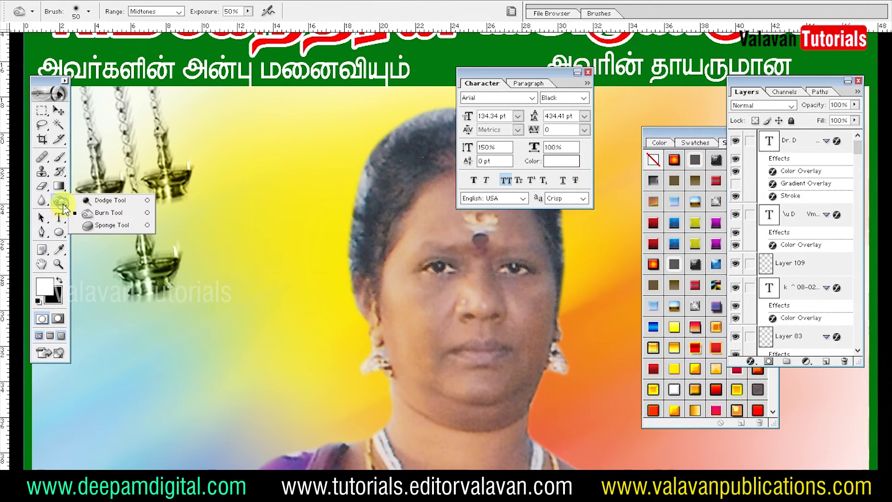
click(110, 215)
key(Tab)
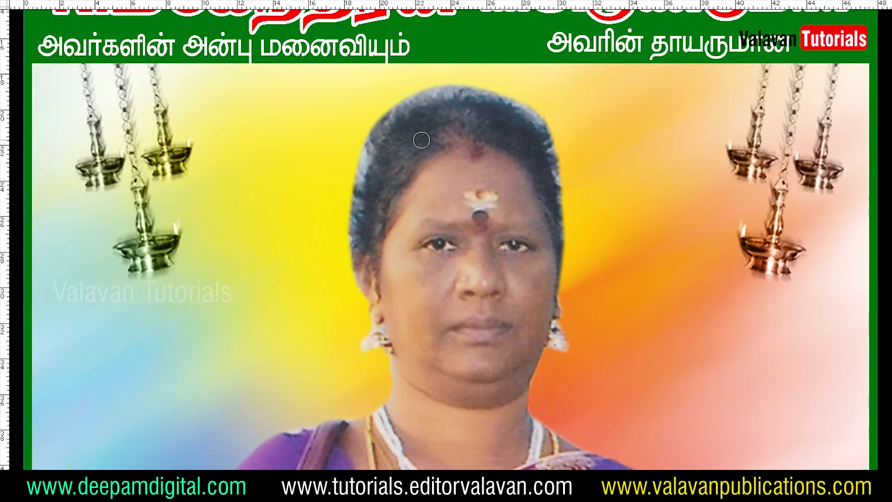
key(Tab)
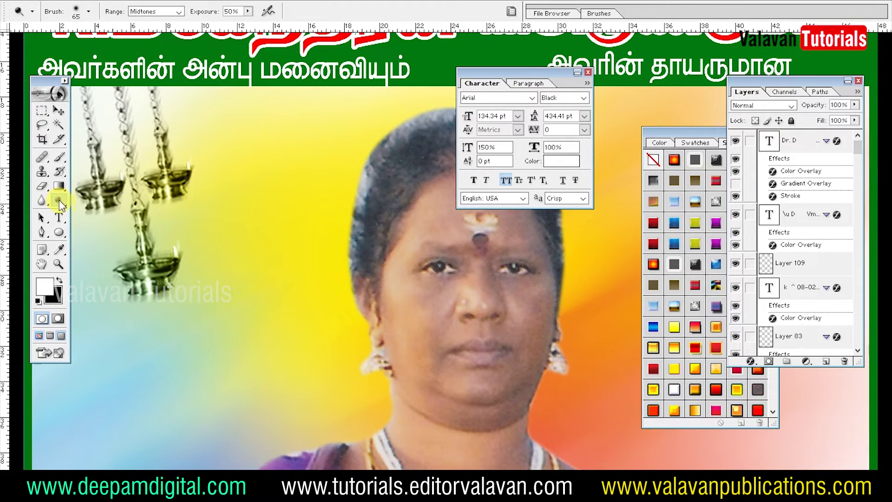
click(59, 204)
click(106, 201)
key(Tab)
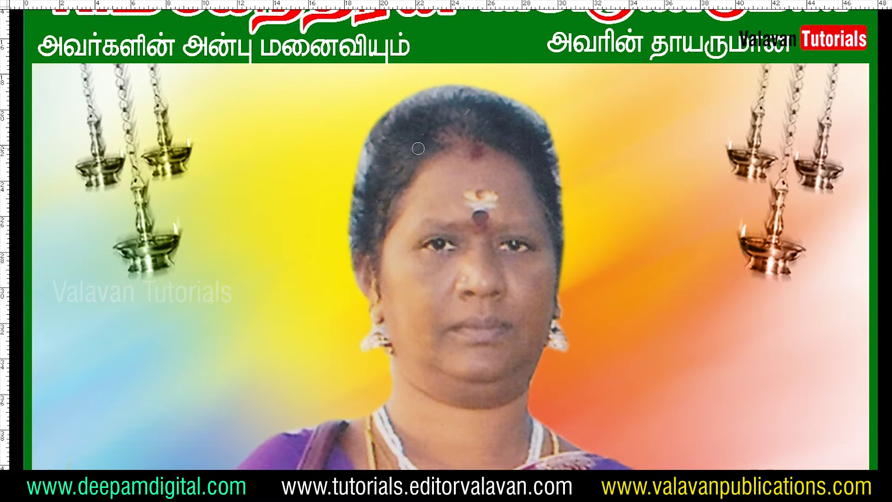
key(bracketright)
key(bracketright)
key(bracketright)
mouse_move(394, 132)
mouse_down()
mouse_move(354, 223)
mouse_move(367, 154)
mouse_move(527, 129)
mouse_move(587, 176)
mouse_move(379, 123)
mouse_move(343, 209)
mouse_up()
- Zoom into the face and retouch the left hair edge with a smaller brush
key(ctrl+0)
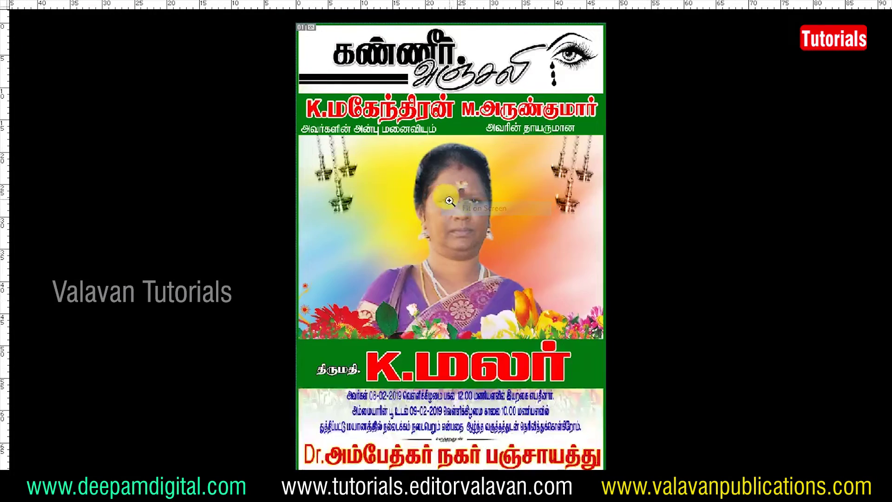
click(450, 200)
click(391, 175)
key(bracketleft)
key(bracketleft)
key(bracketleft)
key(bracketleft)
key(bracketleft)
key(bracketleft)
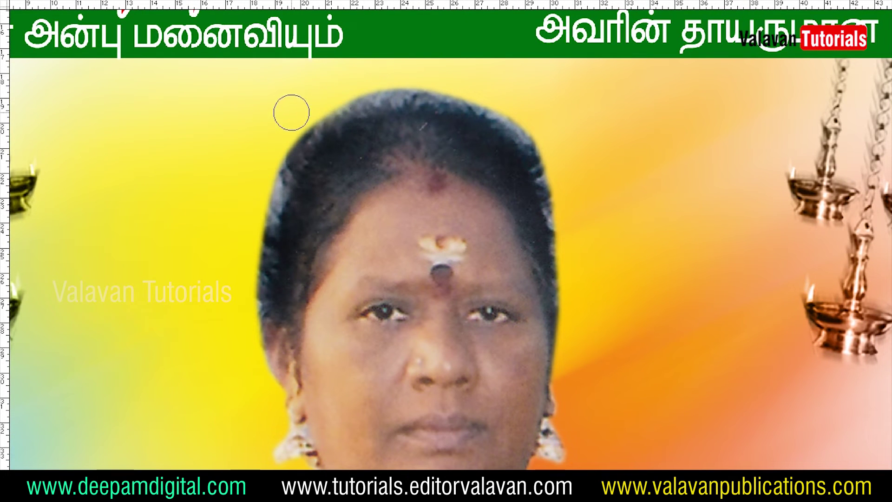
drag(235, 245, 235, 302)
mouse_move(235, 195)
mouse_down()
mouse_move(236, 297)
mouse_move(245, 239)
mouse_move(283, 143)
mouse_move(400, 70)
mouse_move(451, 79)
mouse_up()
- Start a Pen Tool path up the left edge of the hair
alt+click(259, 321)
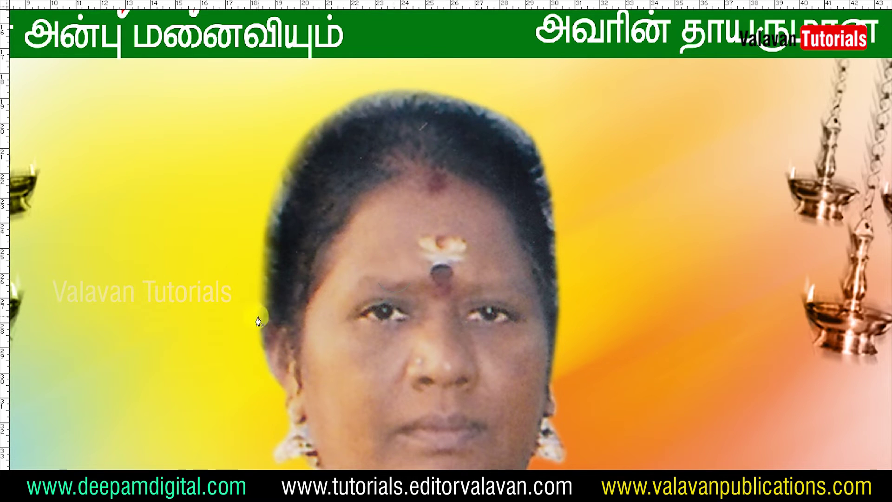
click(269, 315)
click(275, 244)
click(280, 219)
click(285, 192)
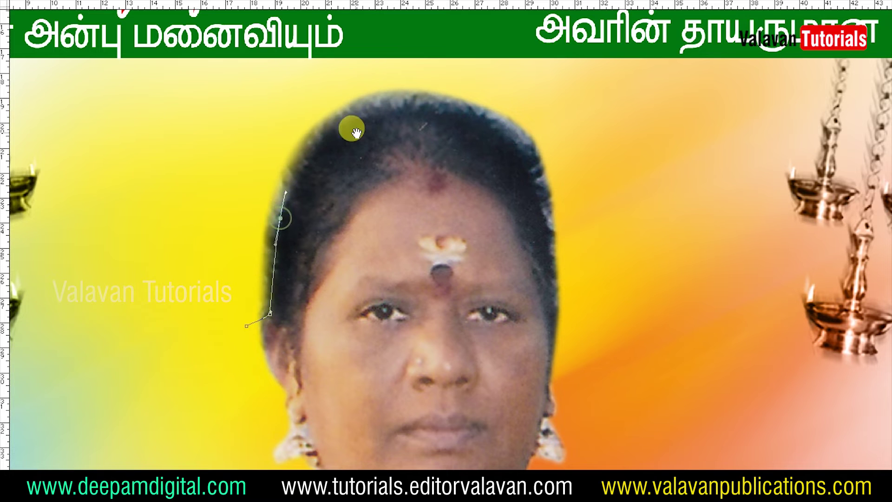
scroll(352, 128, up, 1)
scroll(352, 129, right, 1)
- Curve the path over the head and down the right side, close it, and convert it to a selection
drag(353, 130, 463, 127)
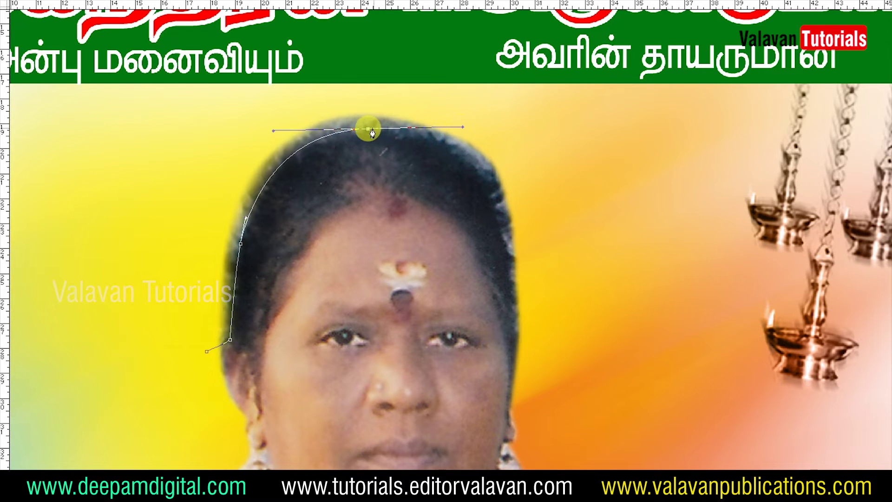
click(505, 219)
click(509, 262)
click(521, 308)
click(170, 350)
key(ctrl+Return)
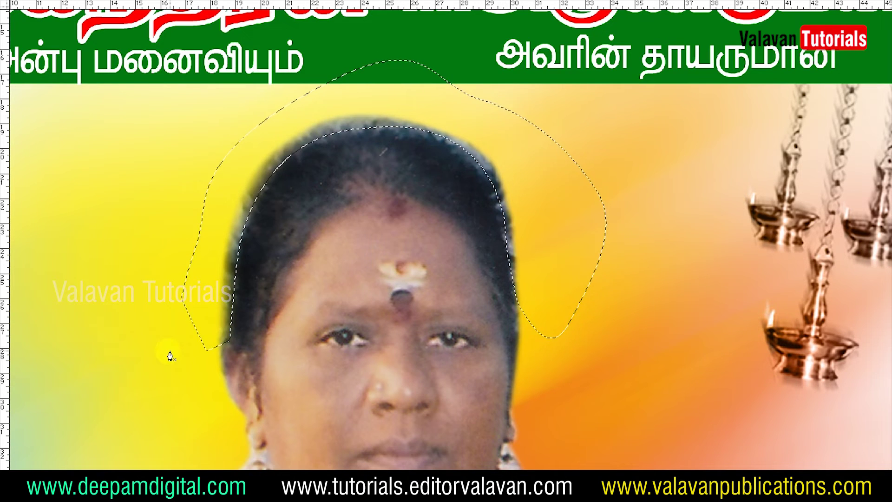
key(ctrl+0)
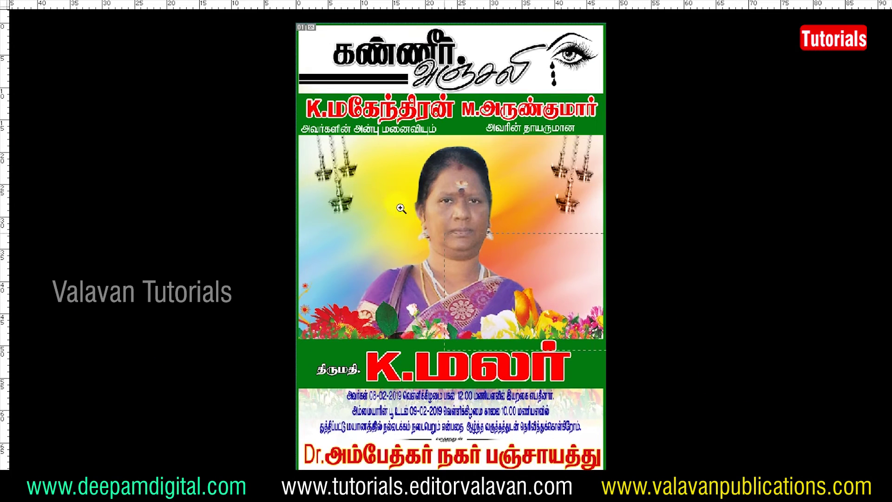
- Apply Topaz DeNoise to the portrait with Overall Strength 0.25 and Adjust Shadow -0.69
scroll(494, 201, up, 3)
scroll(433, 217, up, 3)
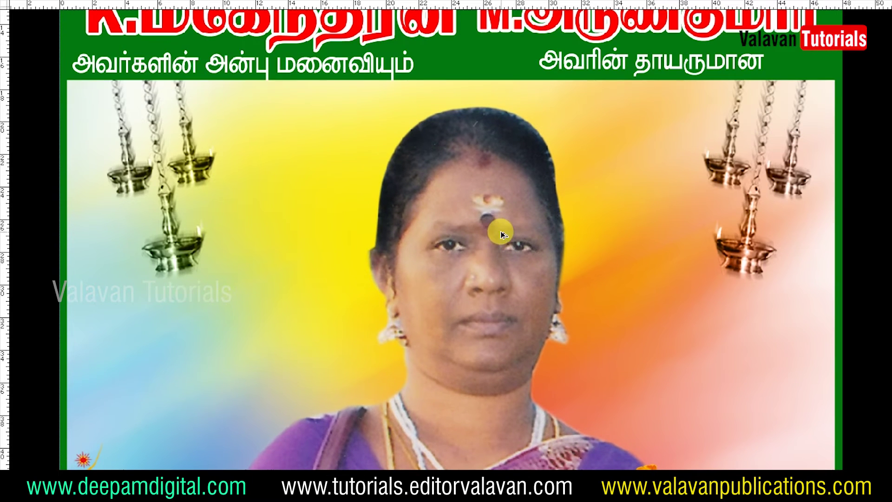
click(367, 324)
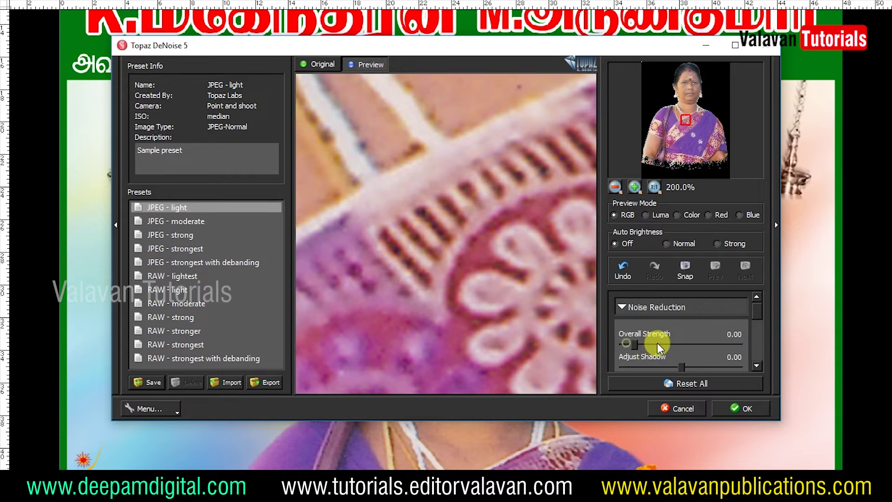
mouse_move(634, 344)
mouse_down()
mouse_move(652, 343)
mouse_move(663, 367)
mouse_move(642, 367)
mouse_up()
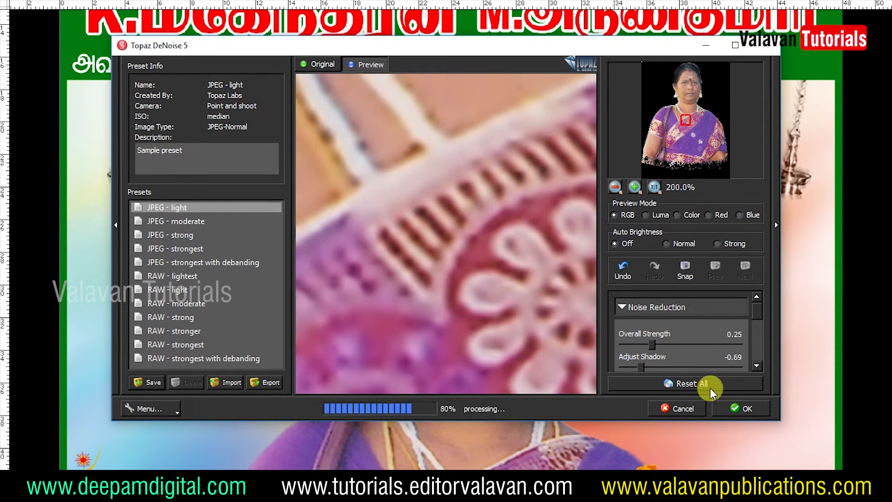
click(739, 409)
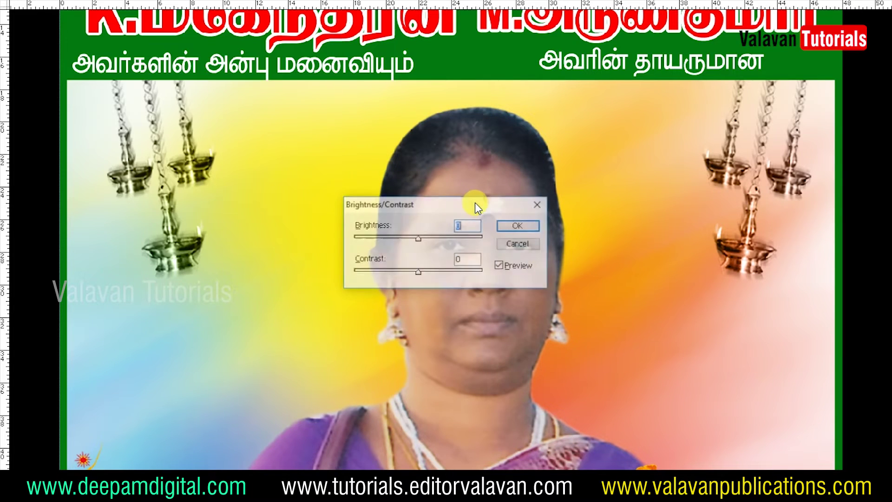
- Give the red K.மலர் name text layer a white Stroke layer style
key(ctrl+plus)
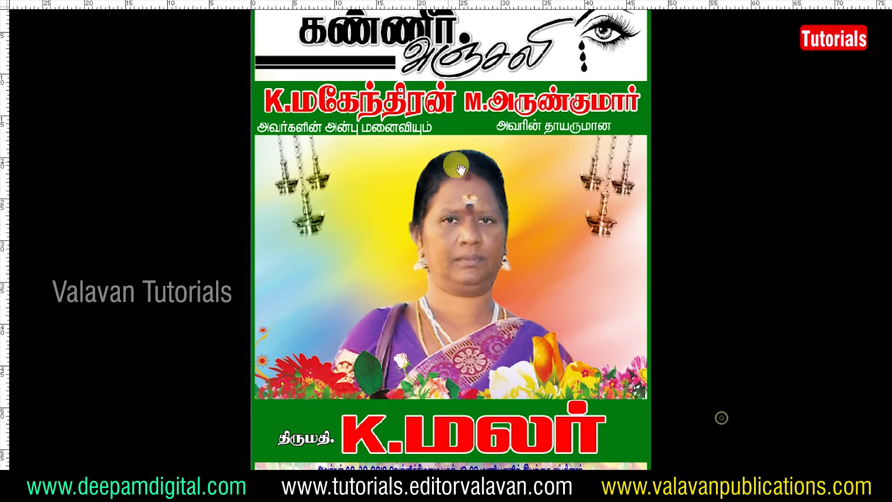
right_click(506, 216)
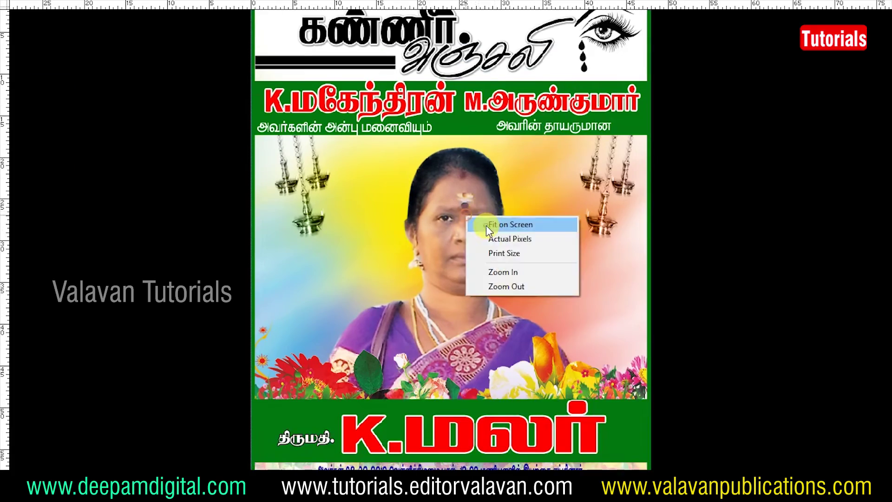
click(488, 167)
click(460, 363)
key(v)
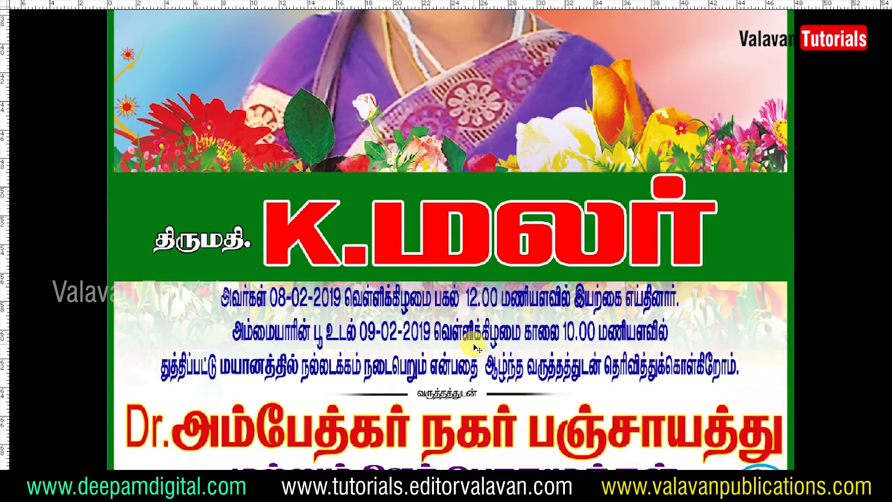
click(298, 179)
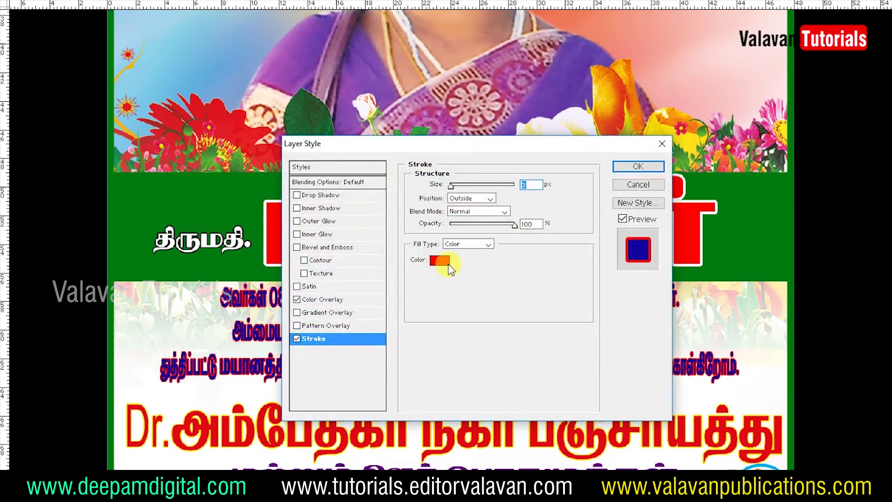
click(439, 261)
click(279, 199)
key(Return)
key(Return)
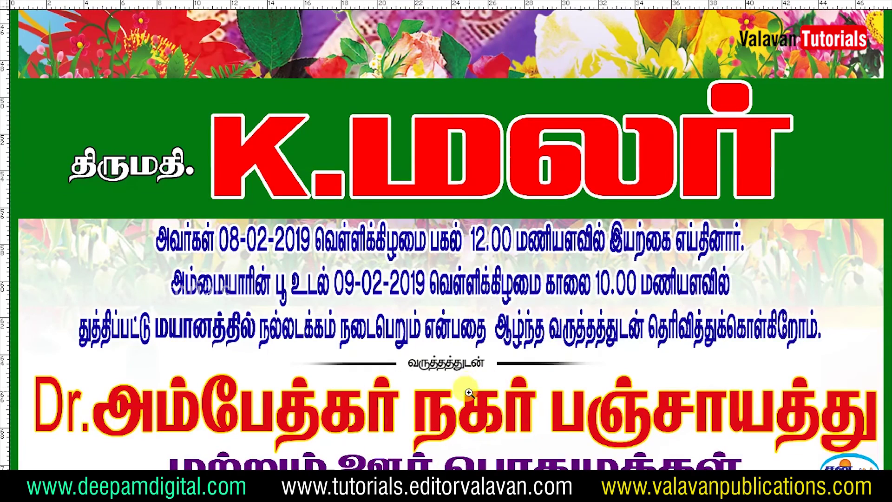
right_click(519, 279)
click(539, 284)
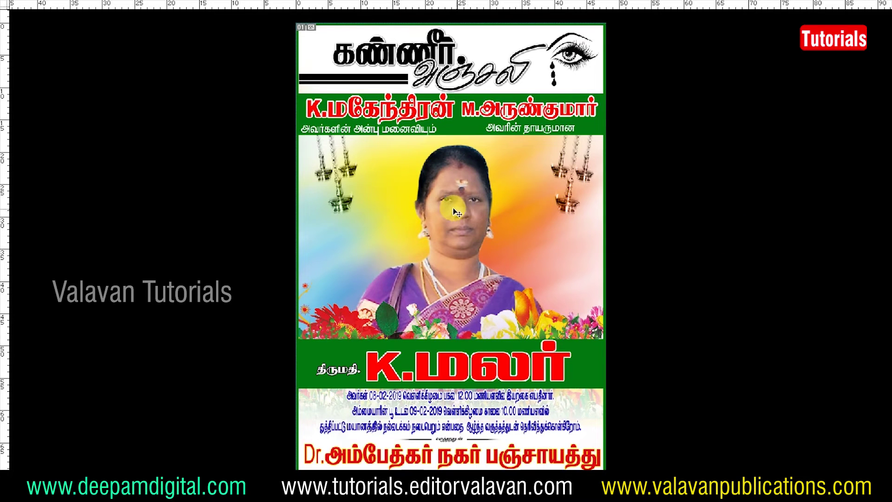
key(ctrl+plus)
drag(371, 465, 374, 343)
drag(372, 300, 310, 299)
text(M)
click(330, 306)
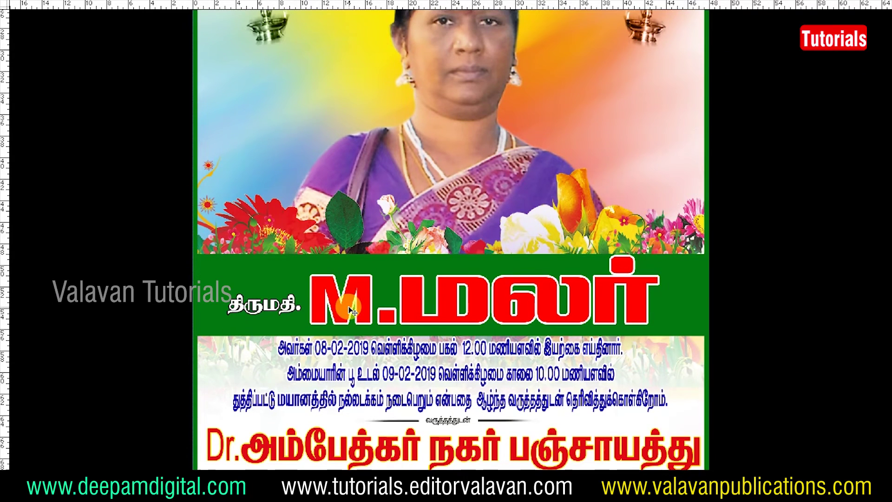
click(347, 306)
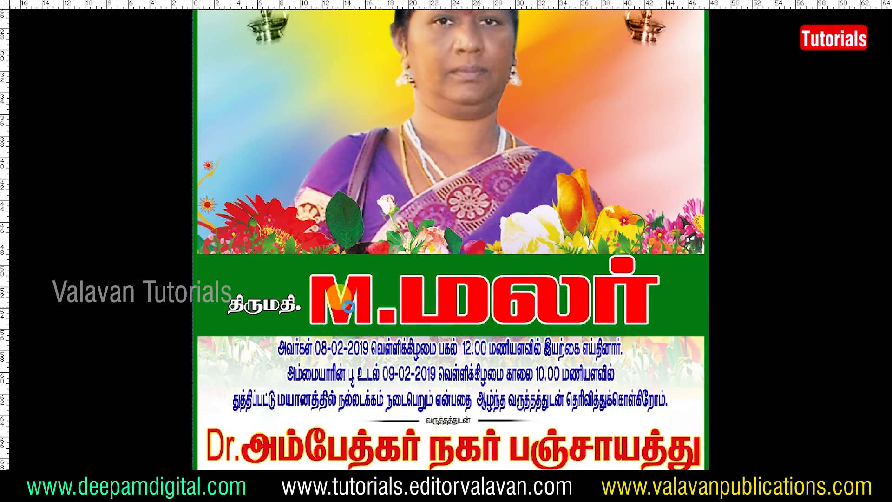
key(ctrl+0)
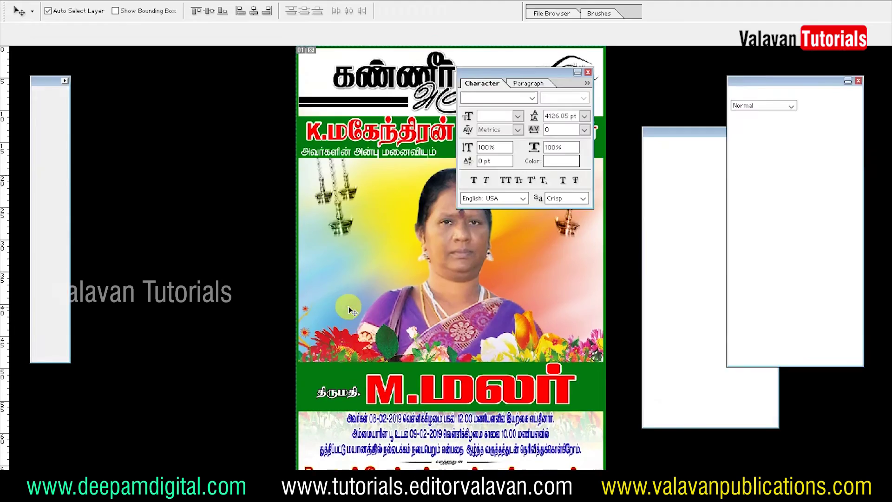
- Show and then hide the tool panels with Tab
key(Tab)
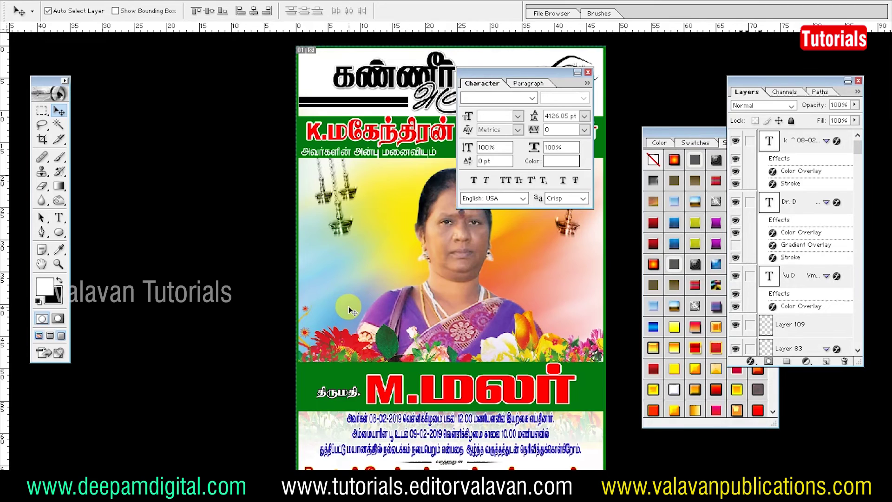
key(Tab)
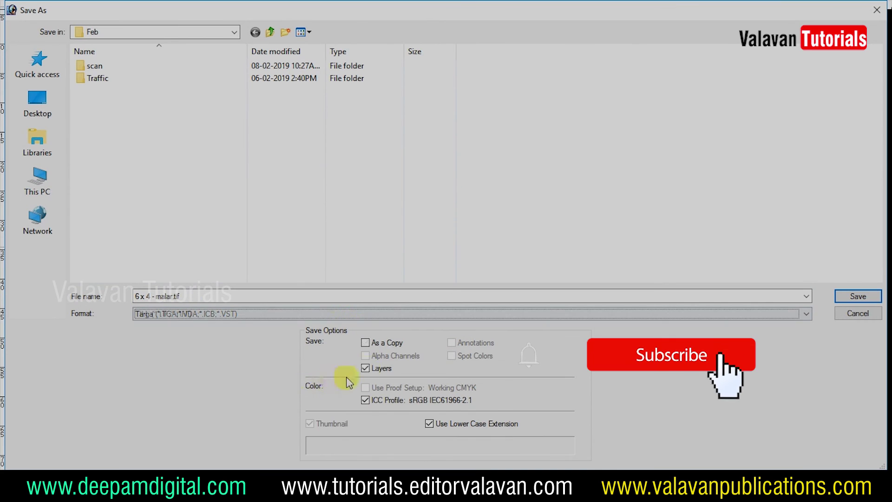
- Save a TIFF copy, 6 x 4 - malar copy.tif, into the DEEPAMPRINTER network print folder
click(37, 219)
click(34, 198)
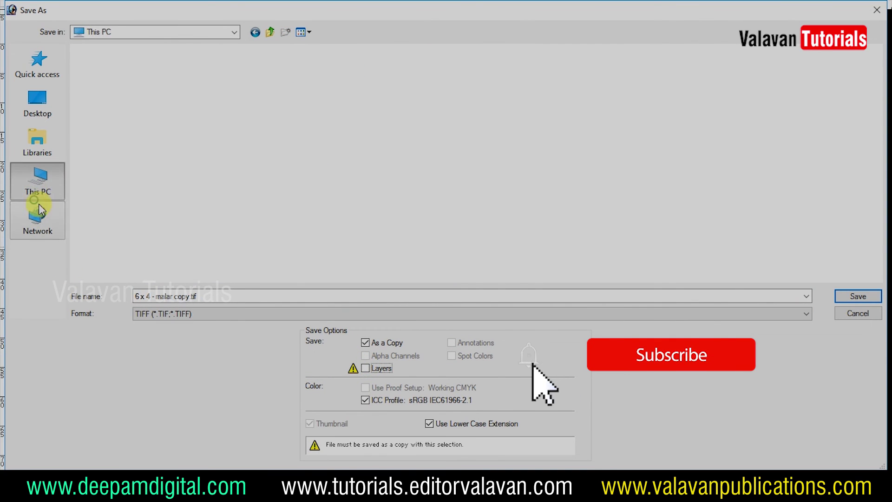
click(47, 219)
double_click(128, 83)
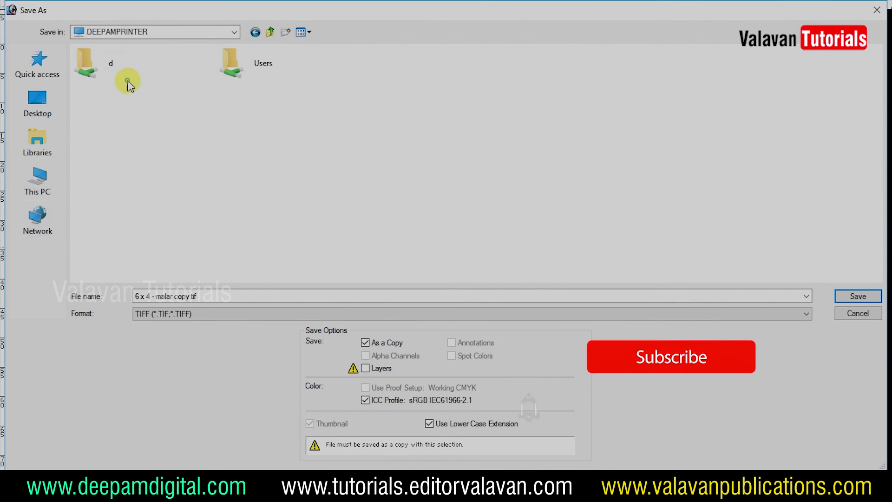
double_click(111, 65)
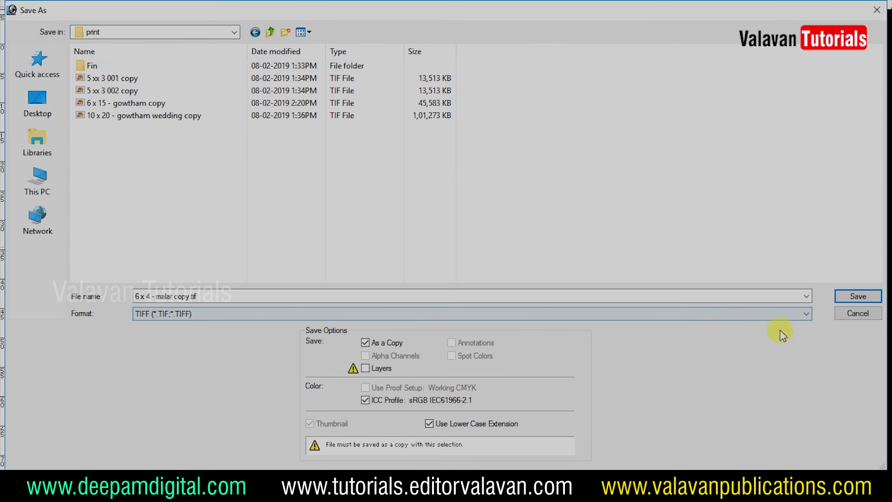
click(858, 296)
key(Return)
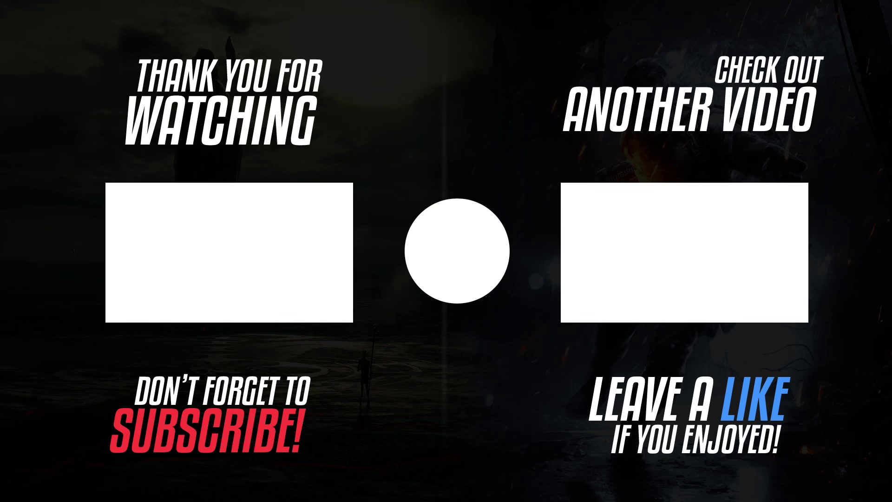